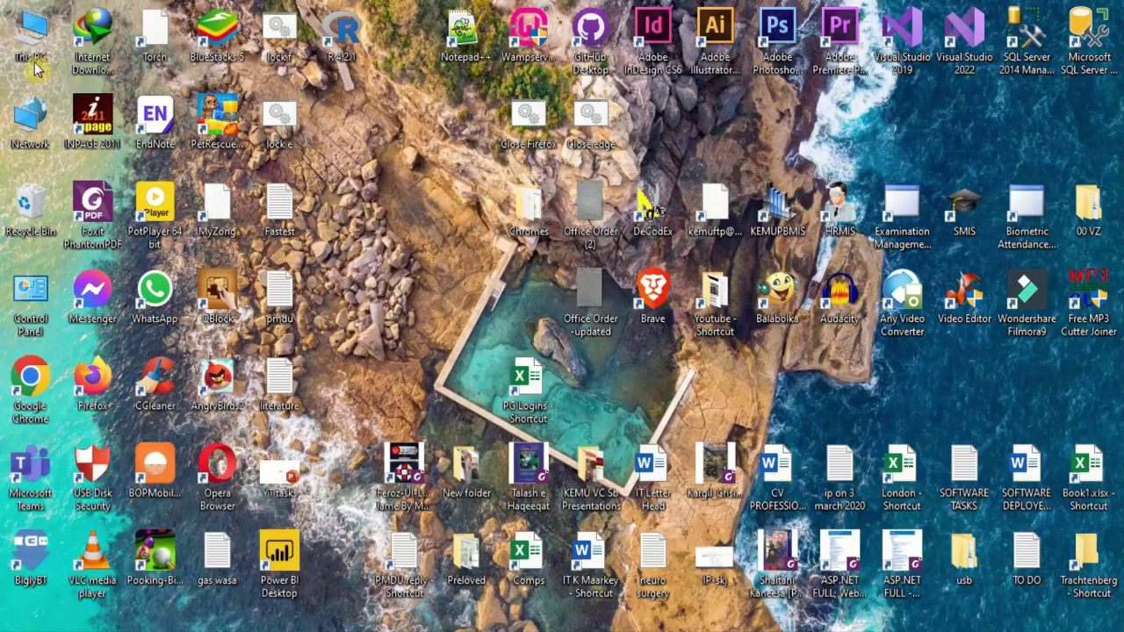
# In Device Manager, search automatically for an updated Intel(R) HD Graphics 4000 driver.
pyautogui.rightClick(33, 45)
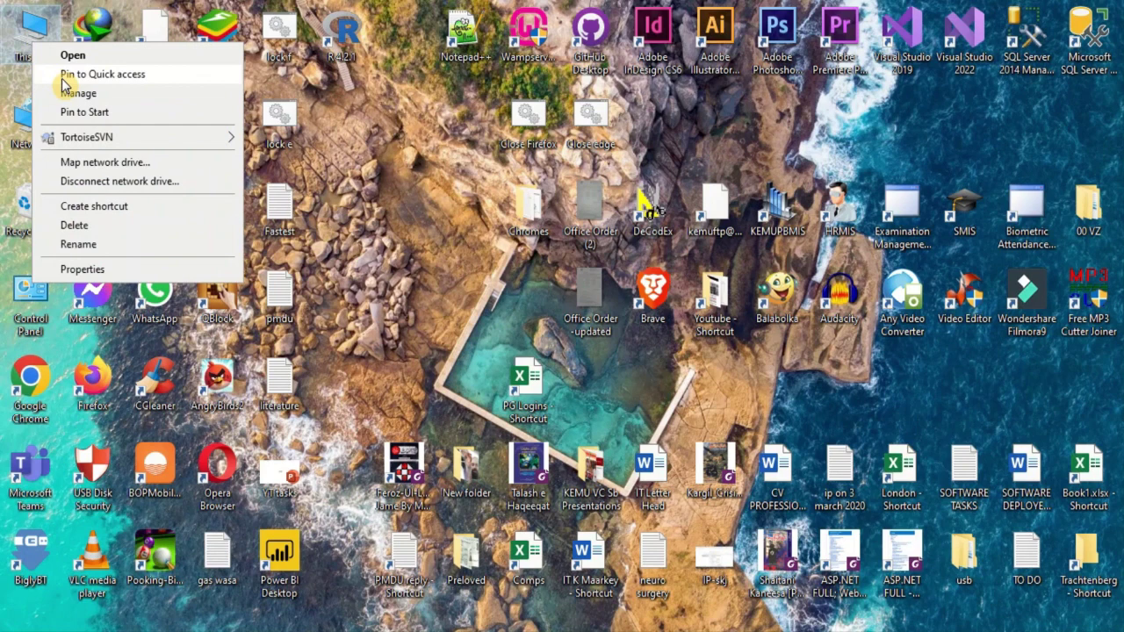
pyautogui.click(255, 193)
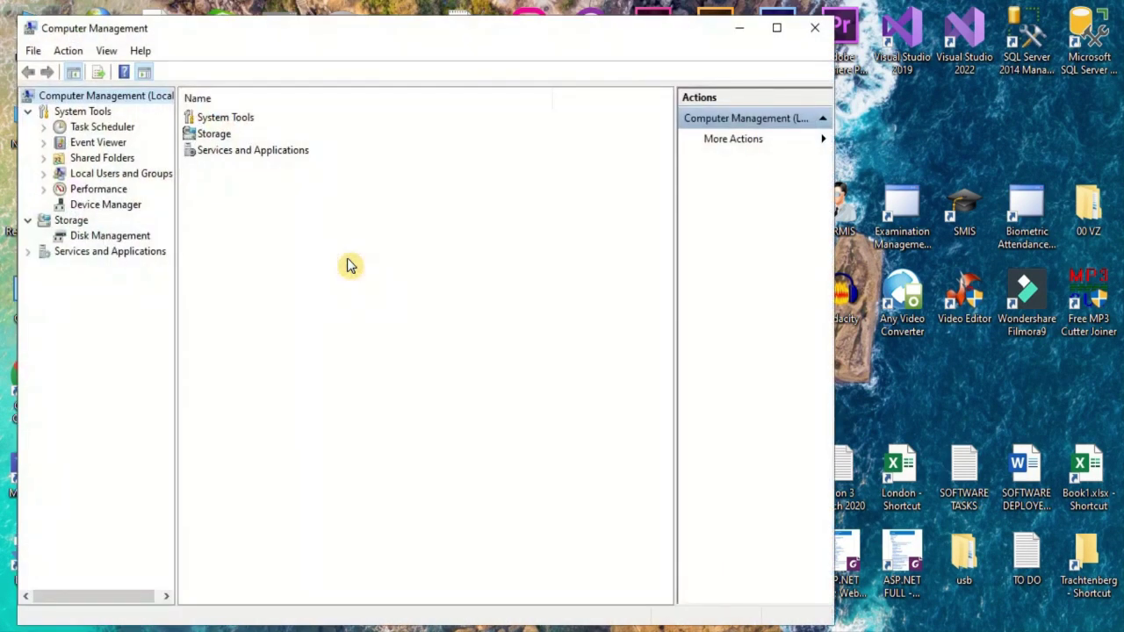
pyautogui.click(776, 29)
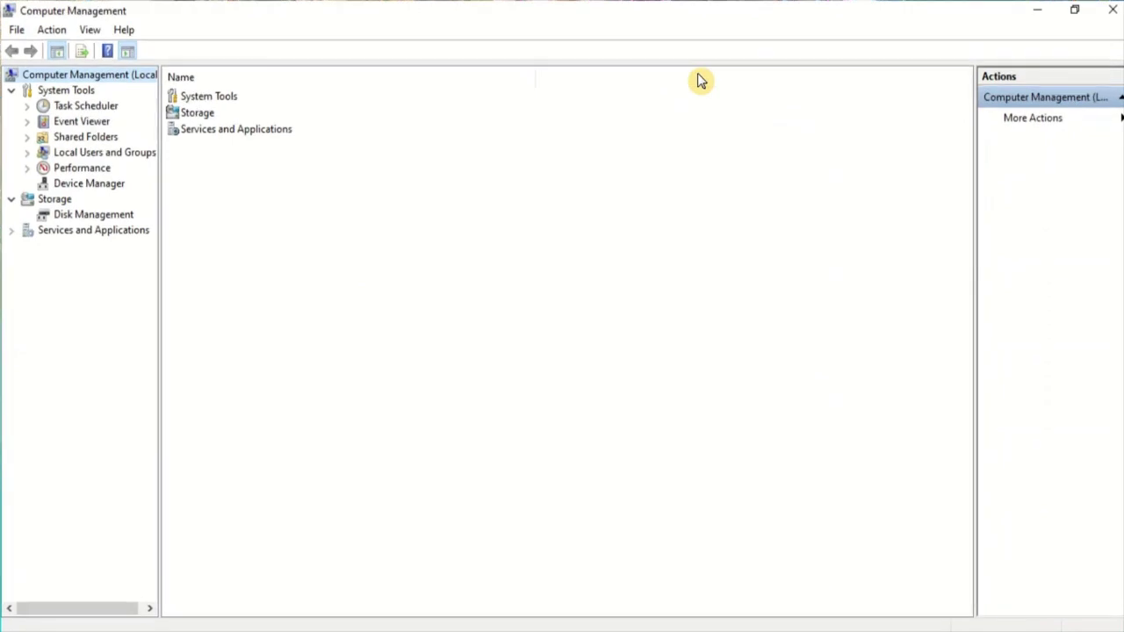
pyautogui.click(82, 186)
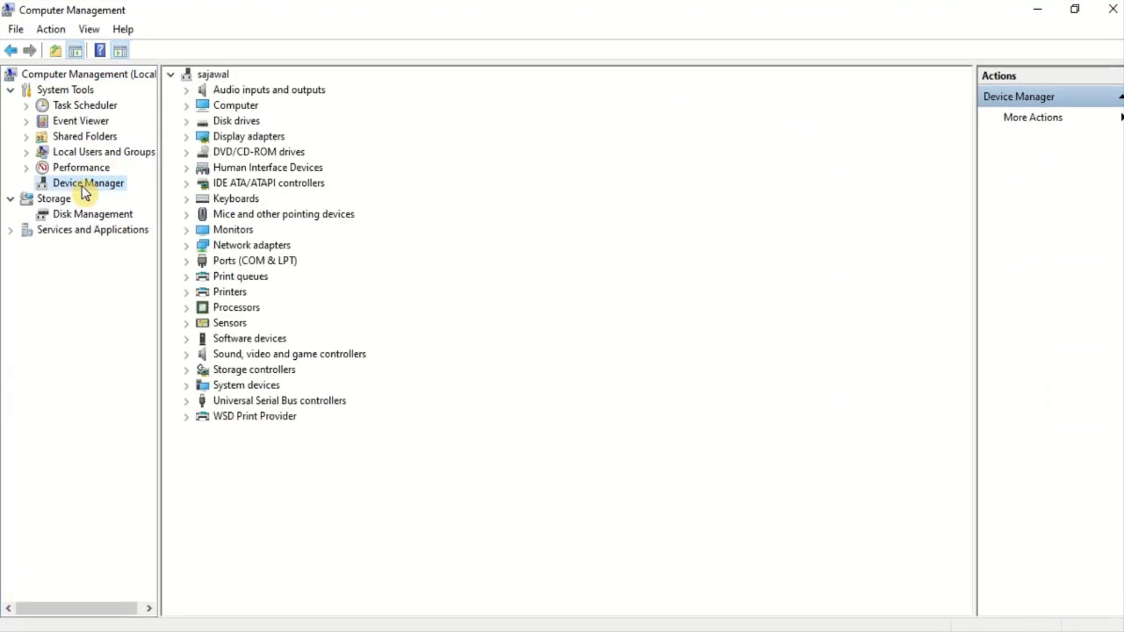
pyautogui.click(188, 139)
pyautogui.rightClick(239, 151)
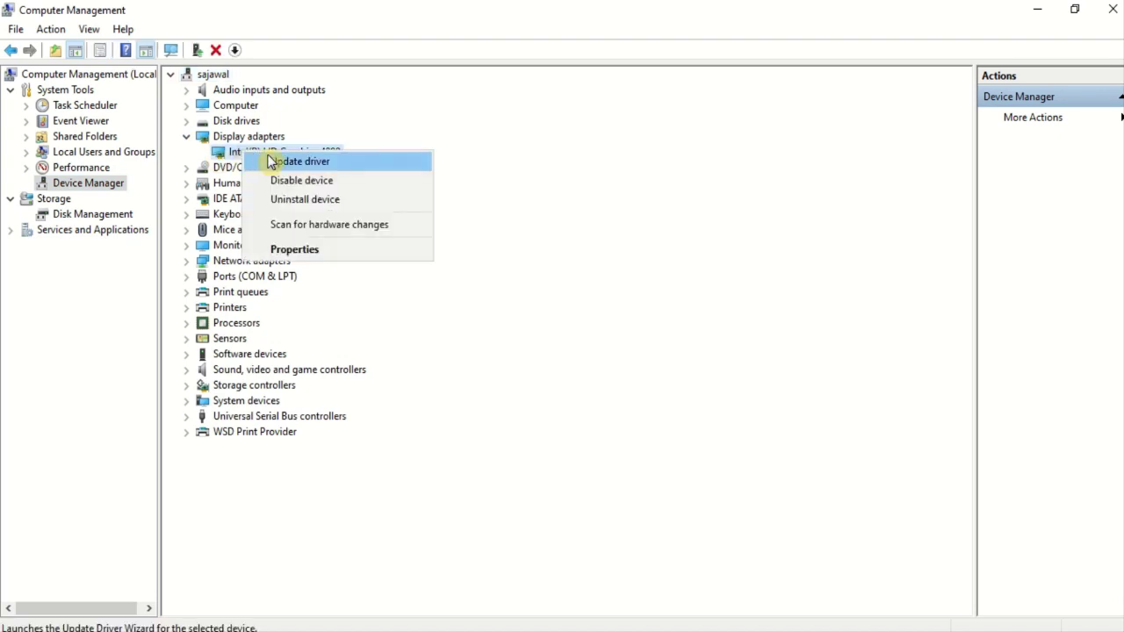
pyautogui.click(270, 161)
pyautogui.click(597, 331)
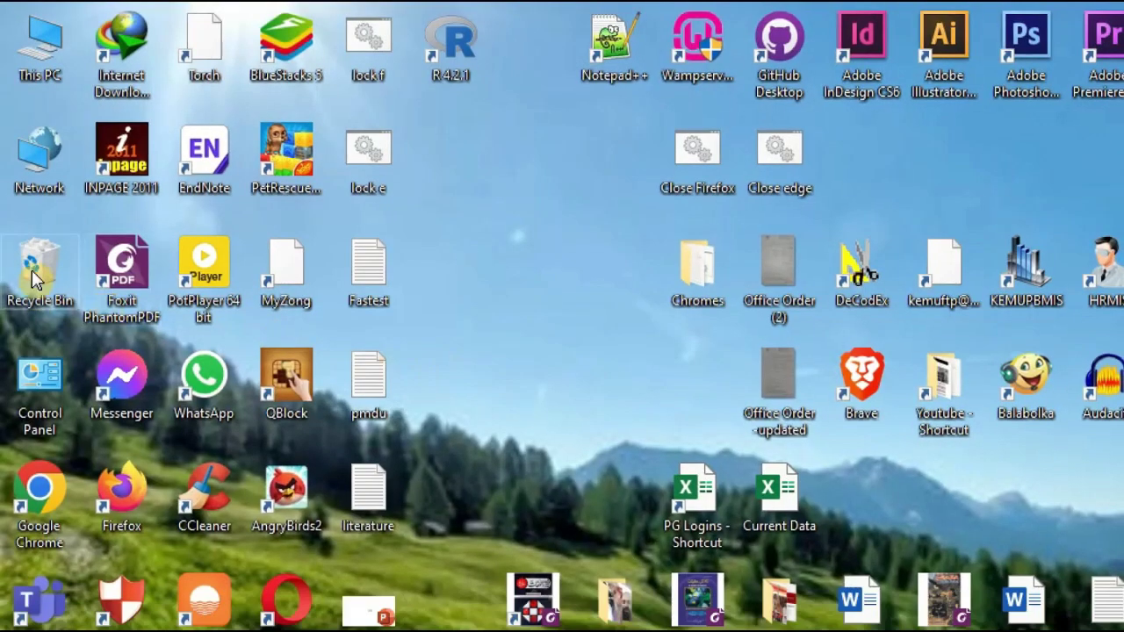
# Empty the Recycle Bin, confirming permanent deletion.
pyautogui.rightClick(42, 283)
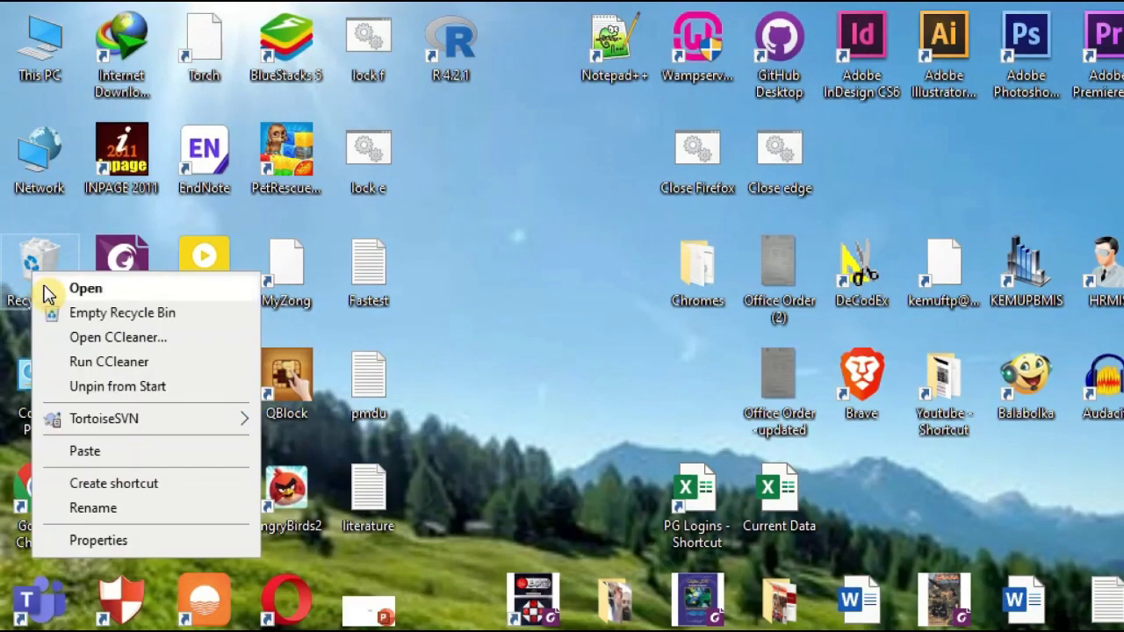
pyautogui.click(140, 316)
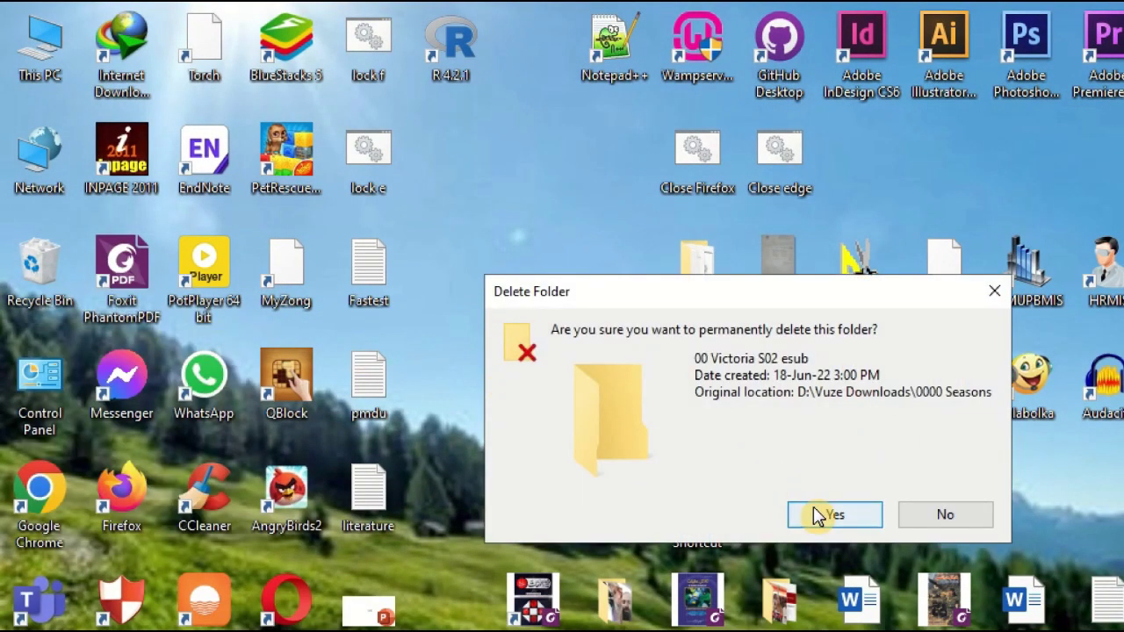
pyautogui.click(817, 516)
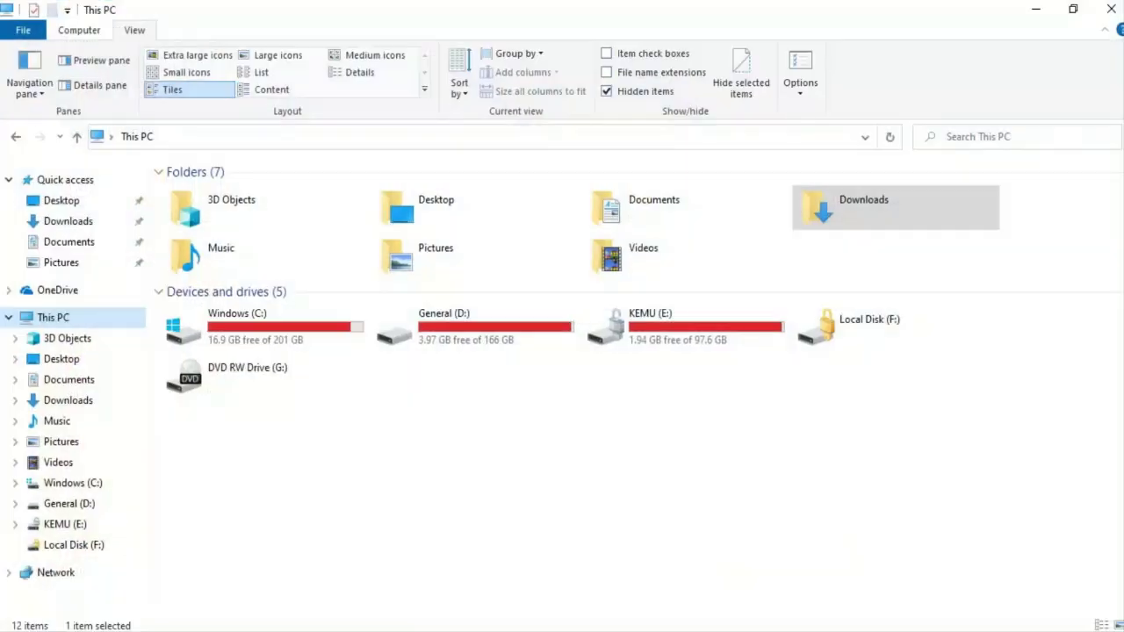
# Delete the three video files in the Downloads\Video folder.
pyautogui.click(77, 224)
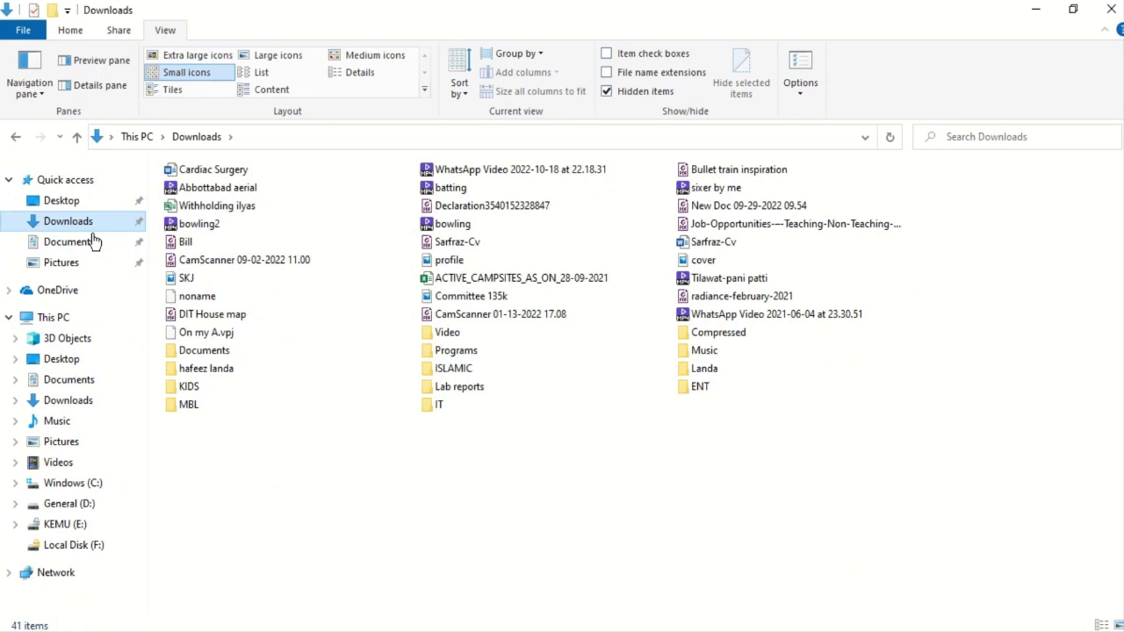
pyautogui.click(453, 335)
pyautogui.doubleClick(454, 341)
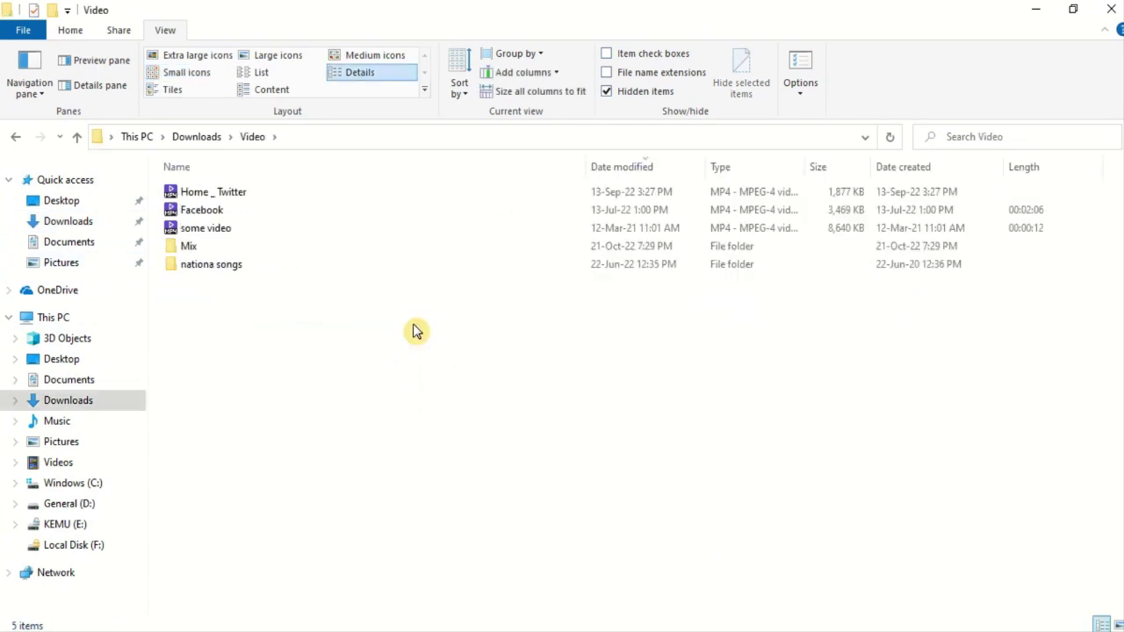
pyautogui.moveTo(242, 233); pyautogui.dragTo(246, 200)
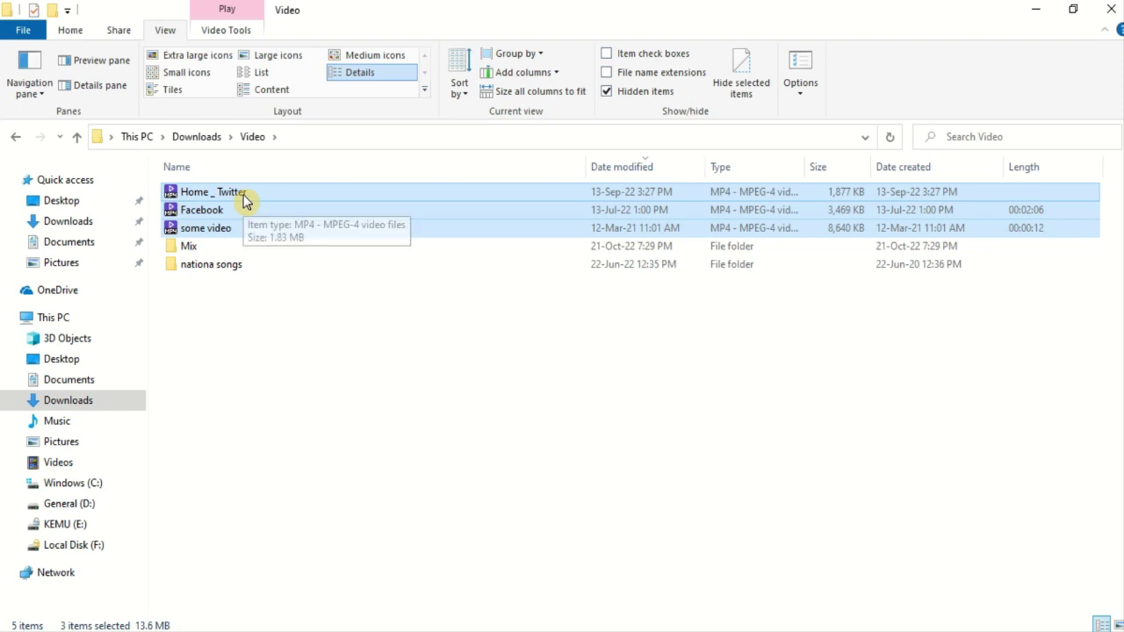
pyautogui.rightClick(245, 192)
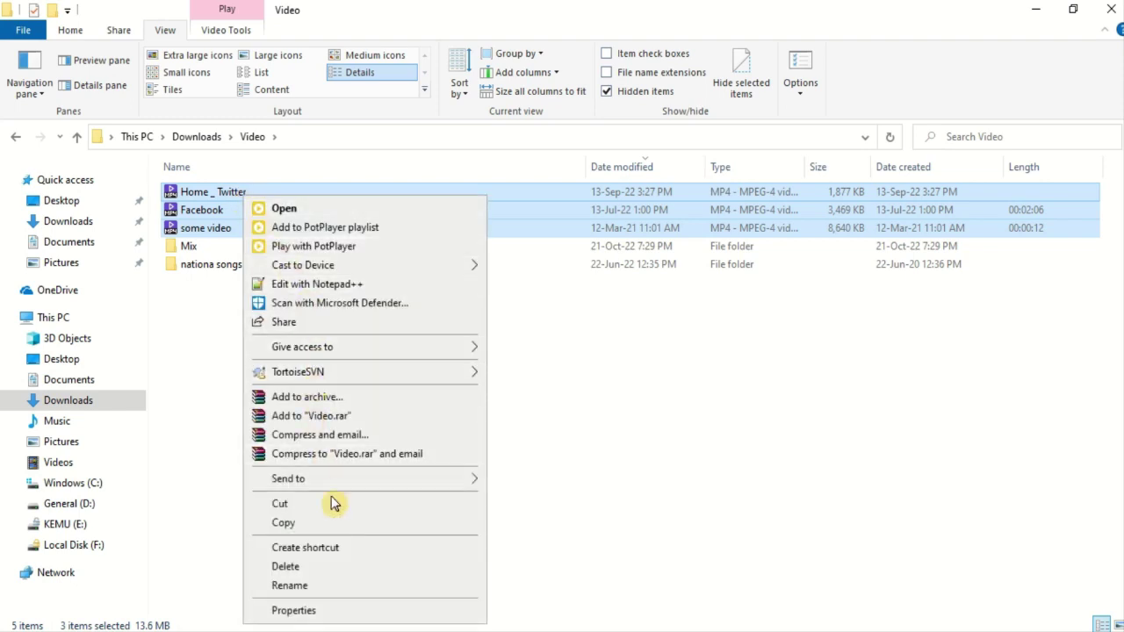
pyautogui.click(327, 568)
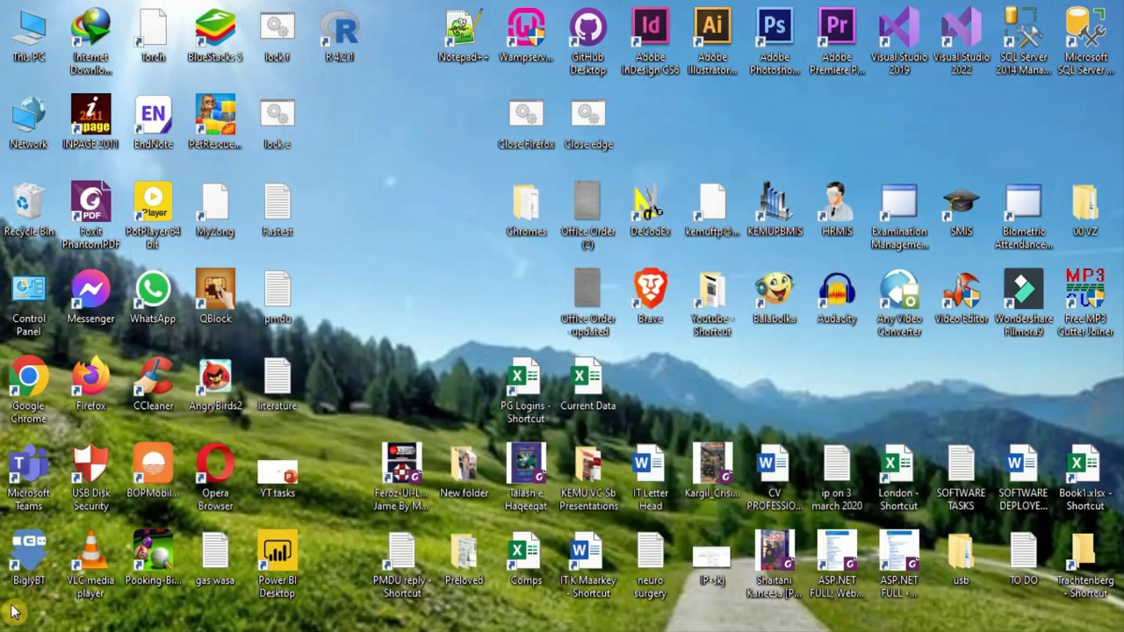
# Open the %temp% folder through Run, maximized.
pyautogui.click(19, 608)
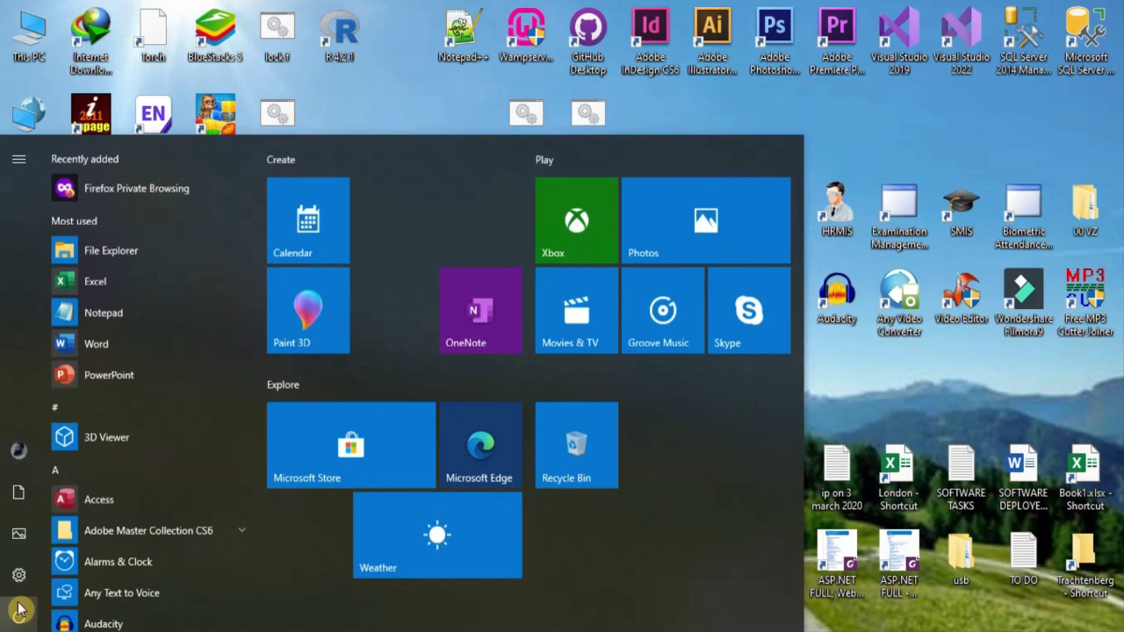
pyautogui.write('run')
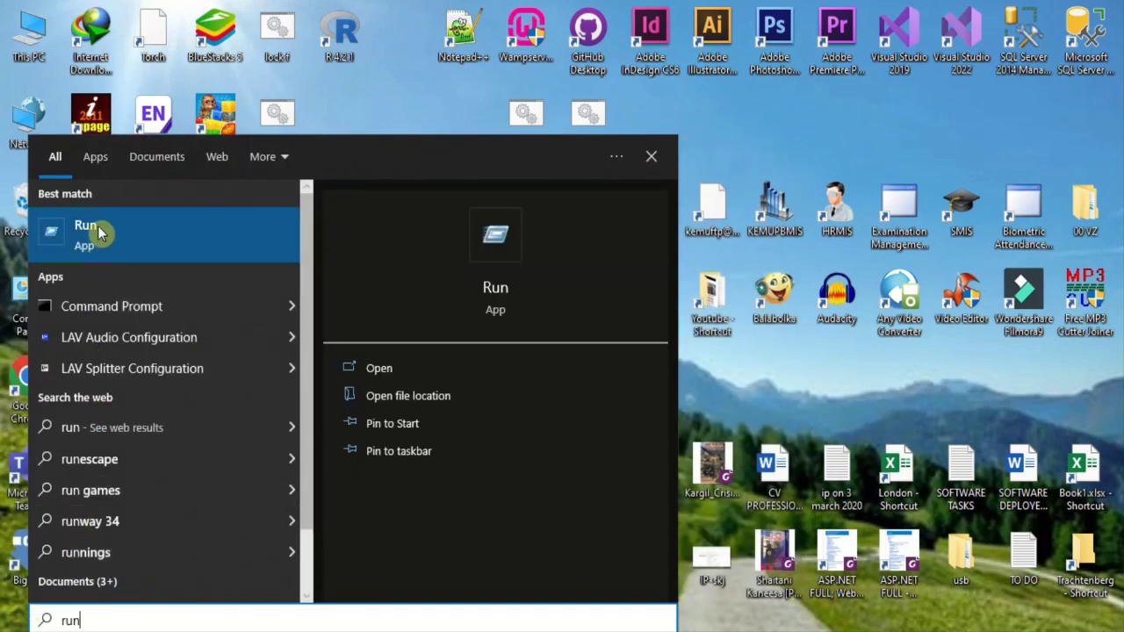
pyautogui.click(97, 228)
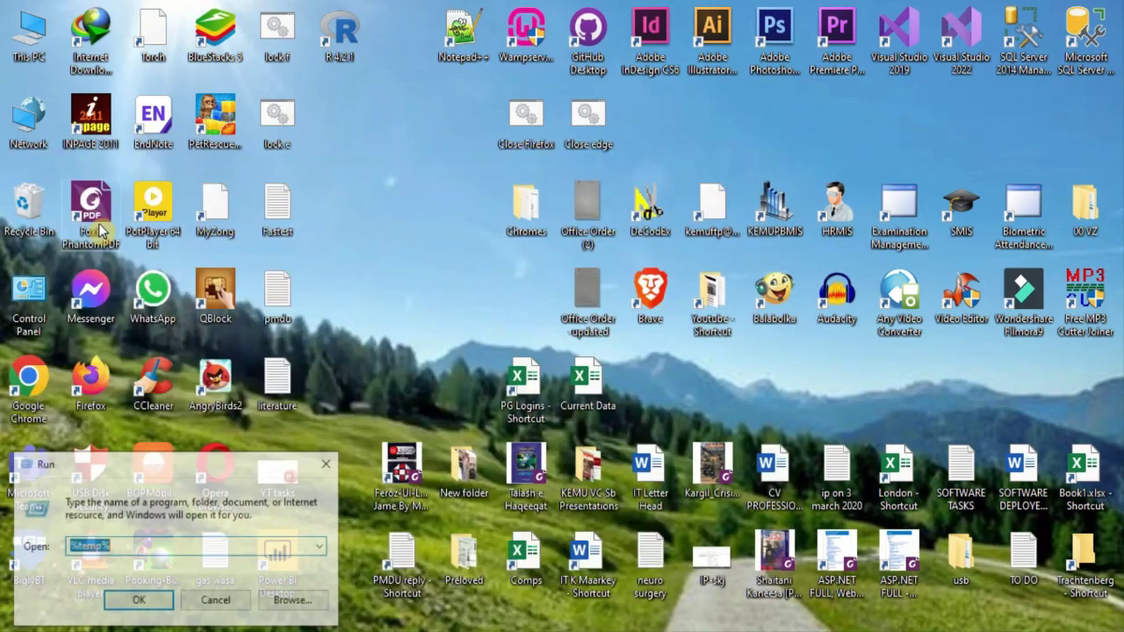
pyautogui.click(125, 548)
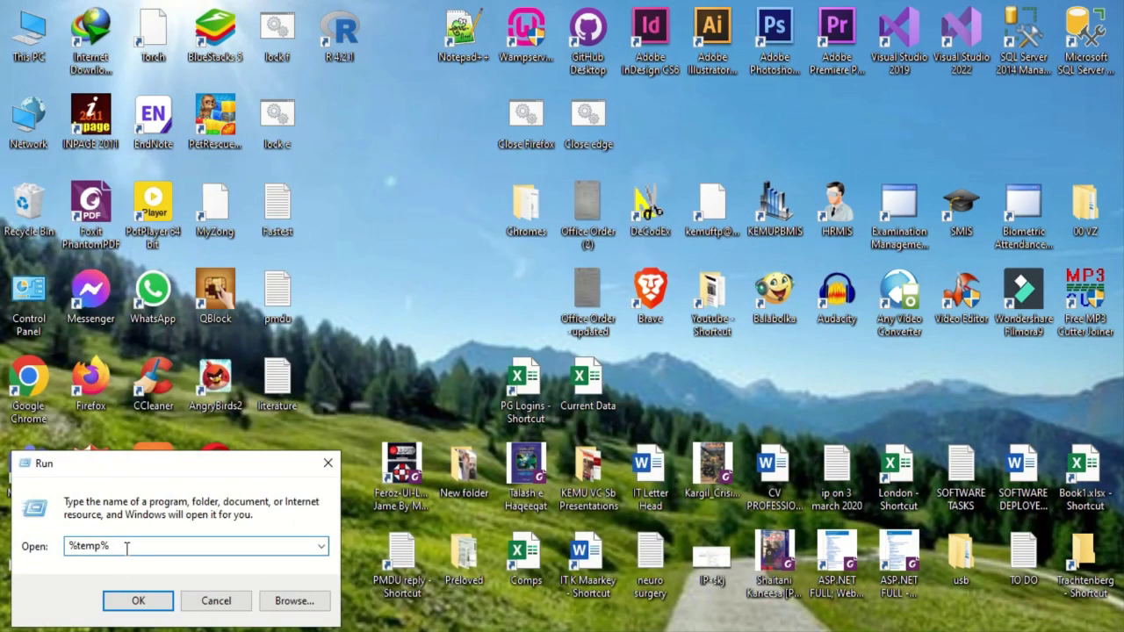
pyautogui.click(134, 604)
pyautogui.click(741, 418)
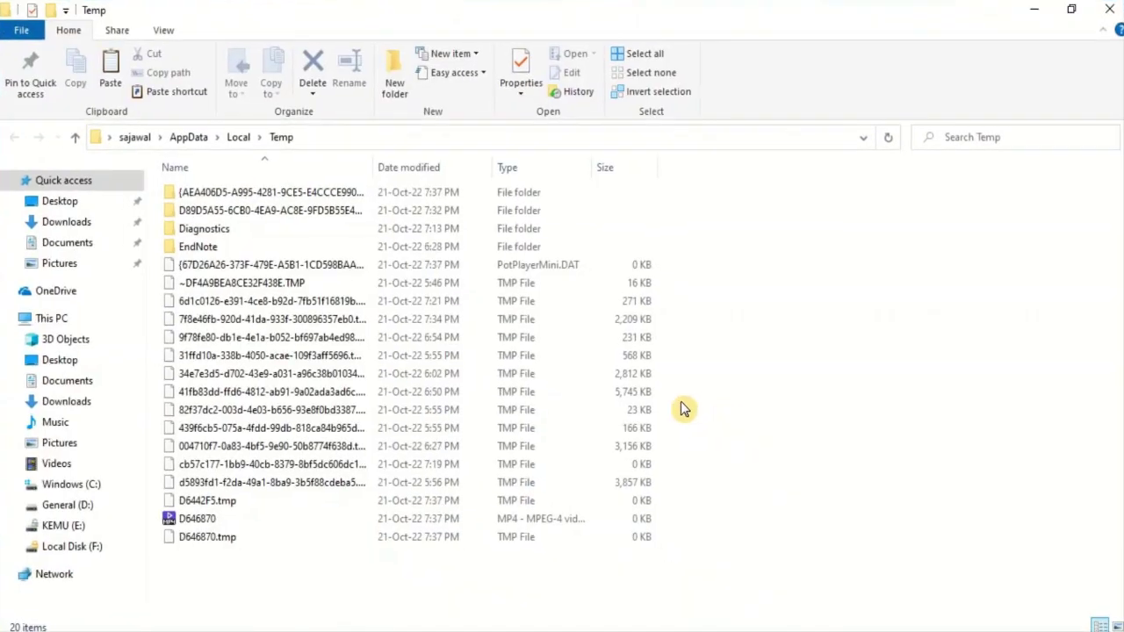
# Select all 20 temporary files and bring up their delete option.
pyautogui.click(297, 374)
pyautogui.hotkey('ctrl', 'a')
pyautogui.rightClick(297, 373)
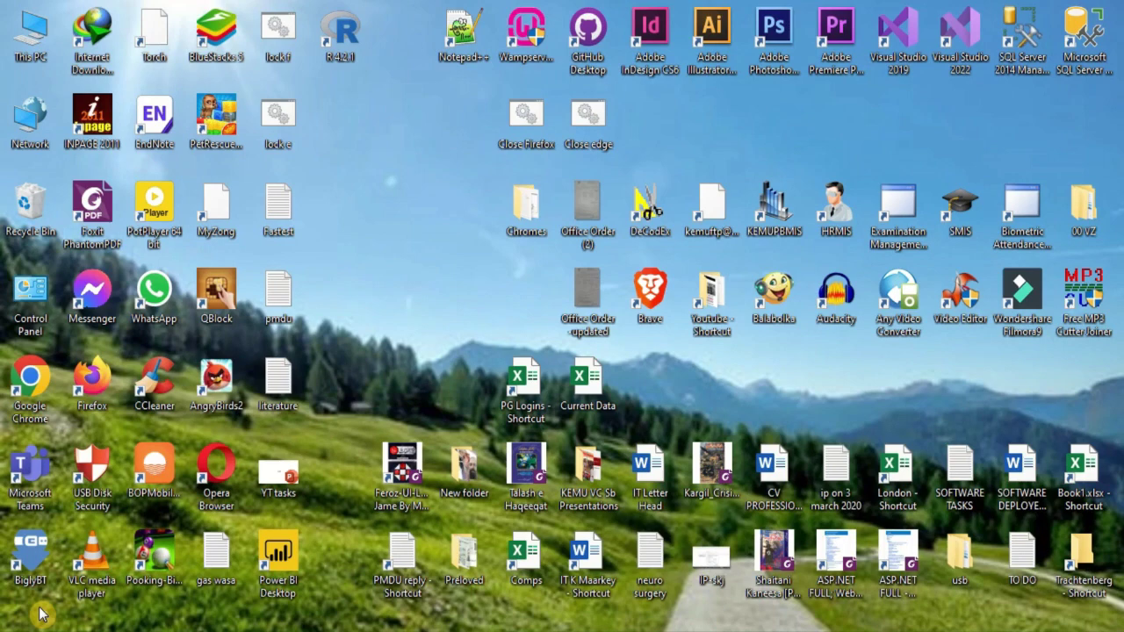
# In Storage's Temporary files, tick Recycle Bin and remove the checked files.
pyautogui.click(40, 615)
pyautogui.write('te')
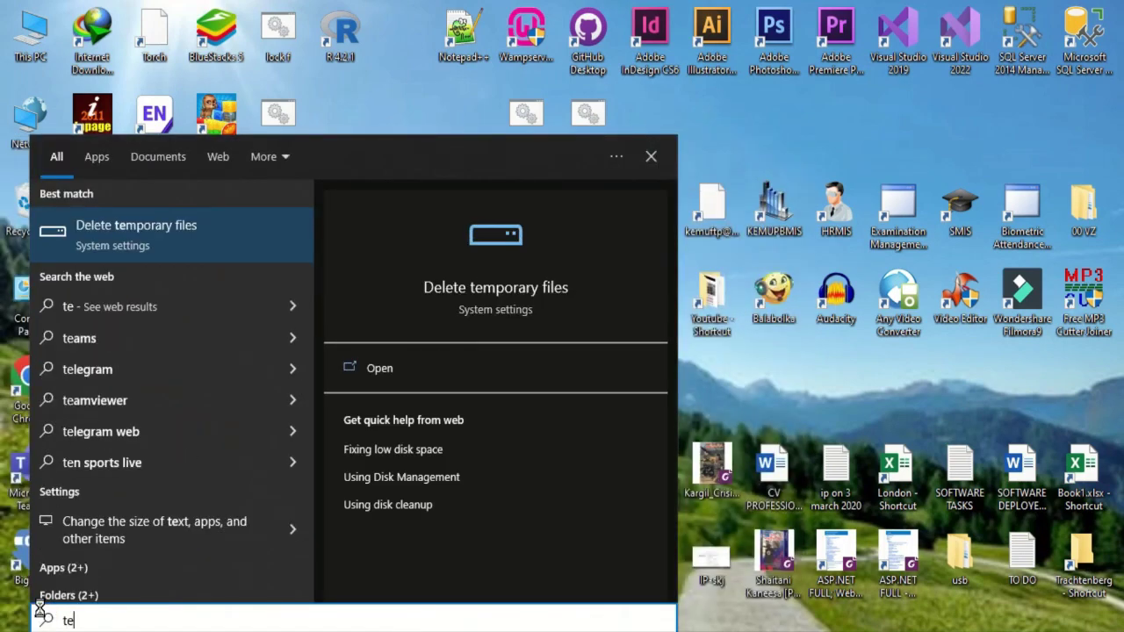
pyautogui.click(126, 237)
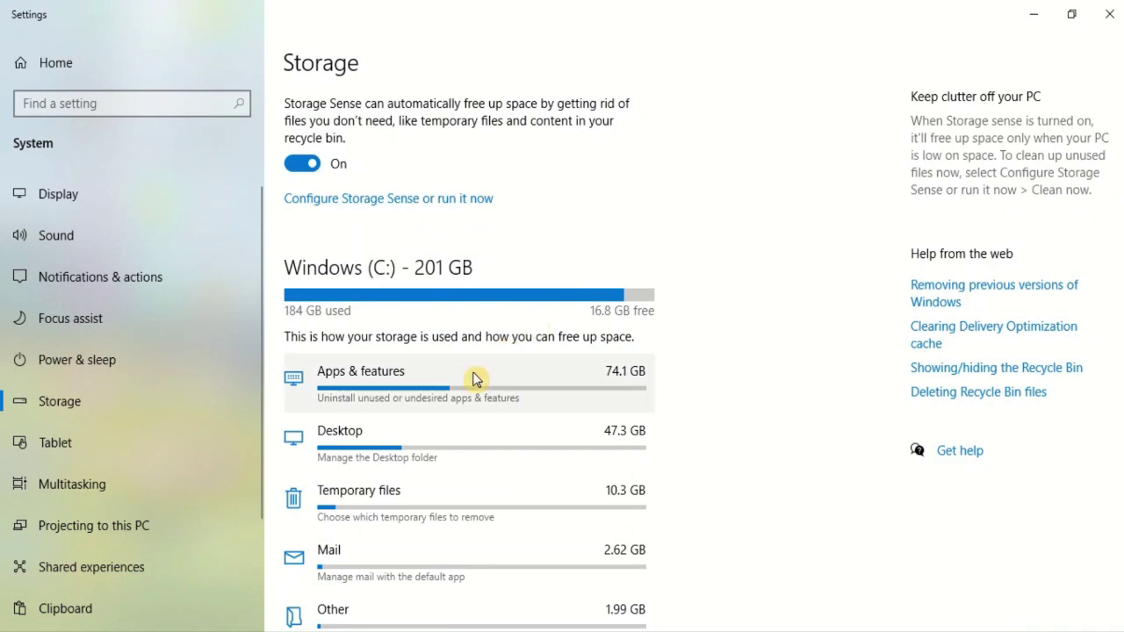
pyautogui.click(395, 492)
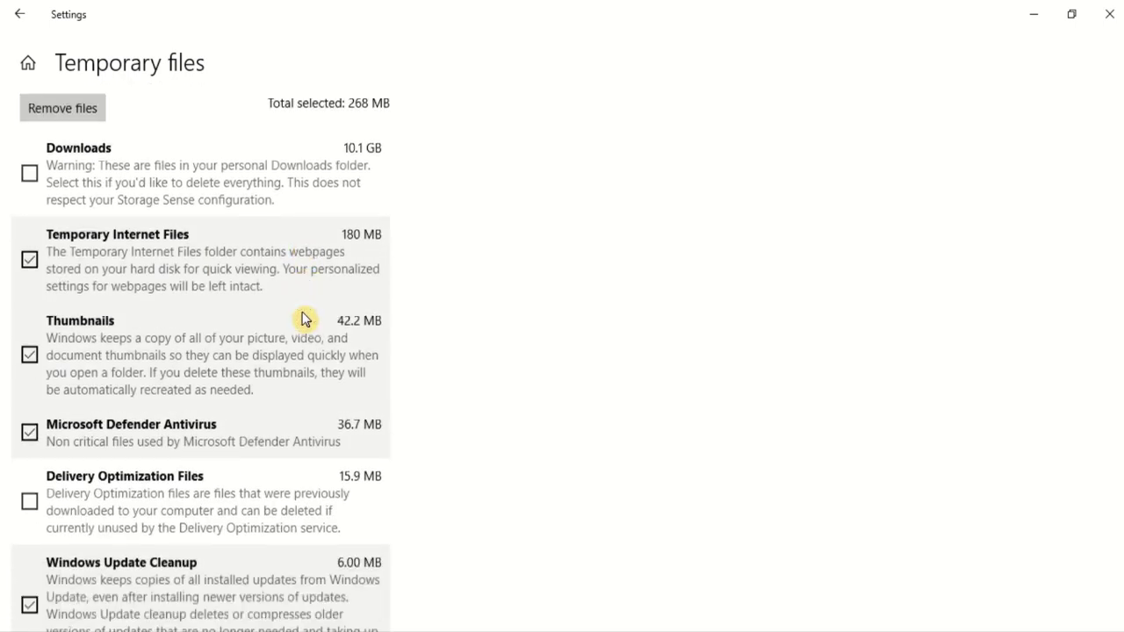
pyautogui.scroll(-5, 304, 319)
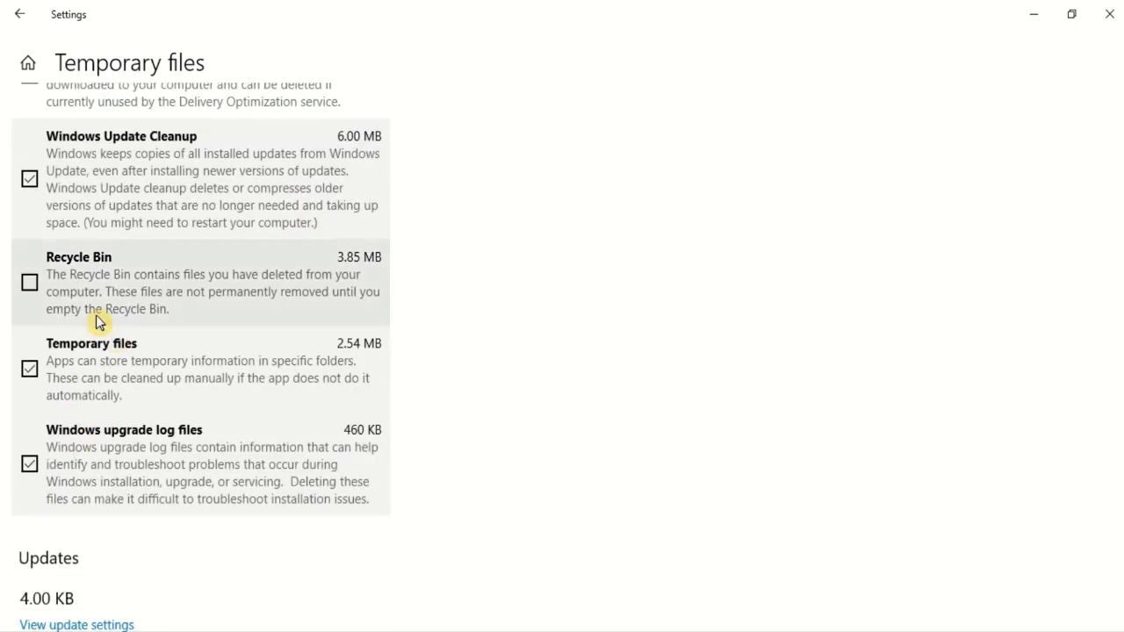
pyautogui.click(30, 283)
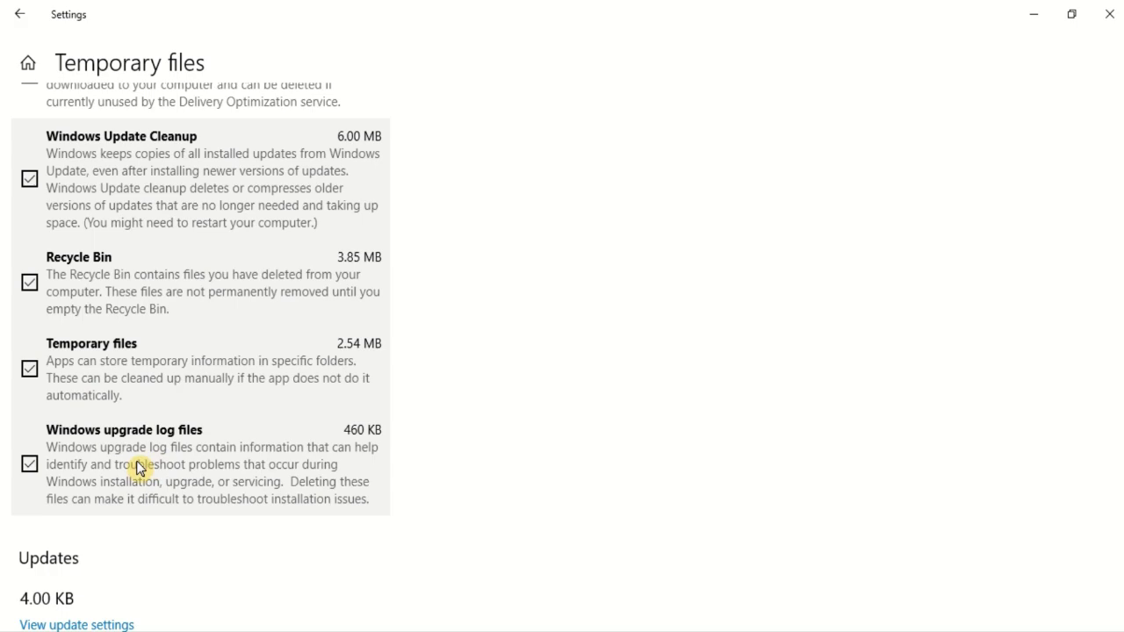
pyautogui.scroll(3, 176, 473)
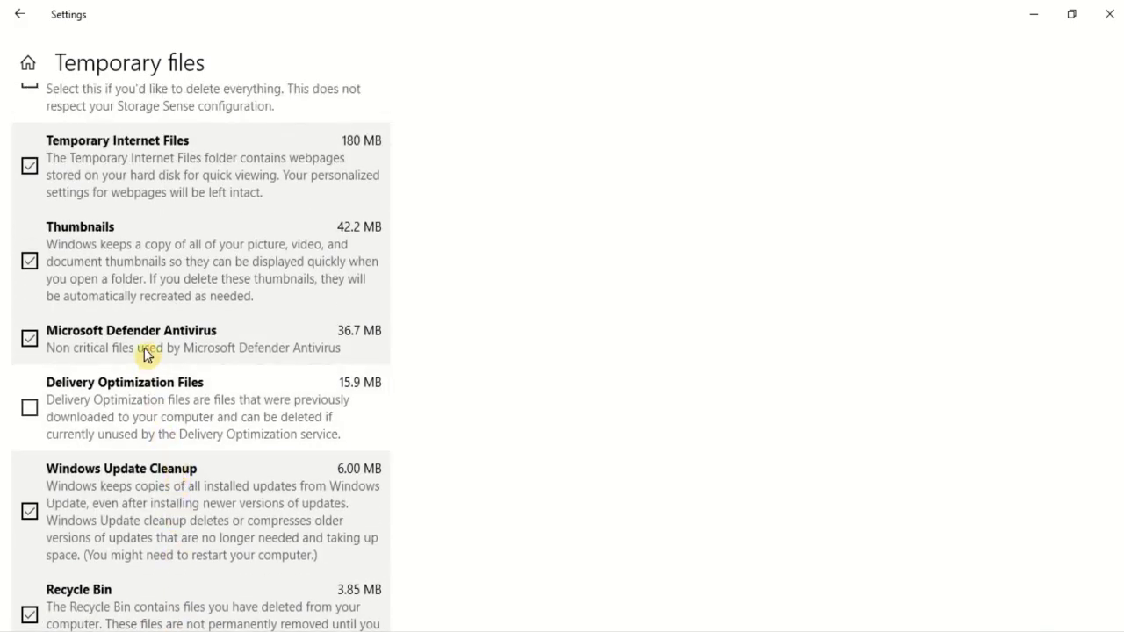
pyautogui.scroll(2, 100, 286)
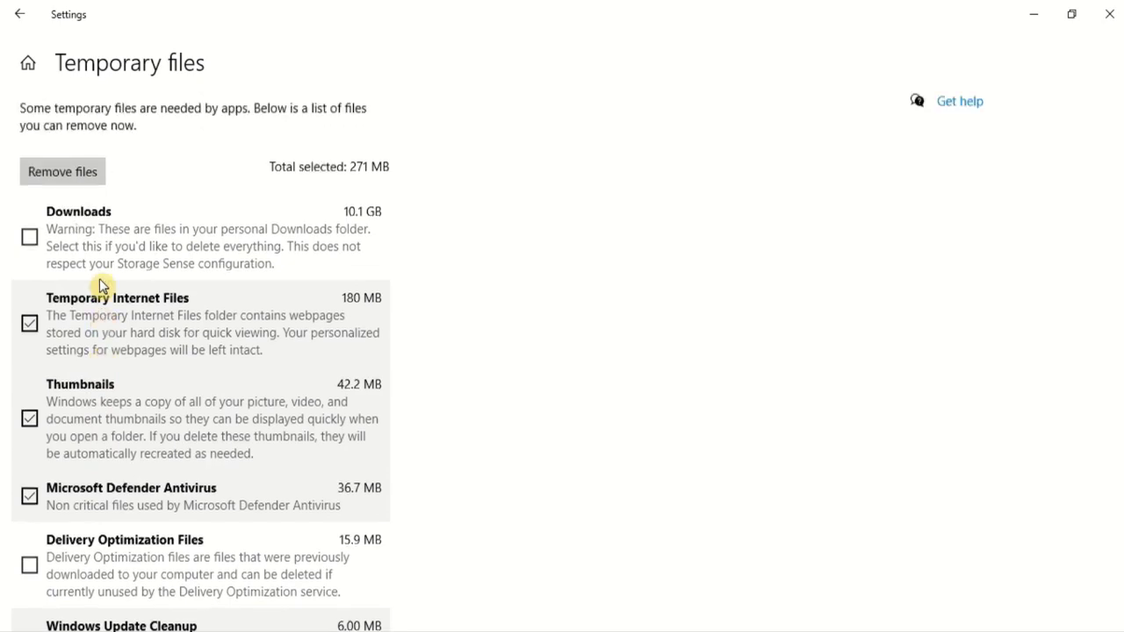
pyautogui.click(64, 181)
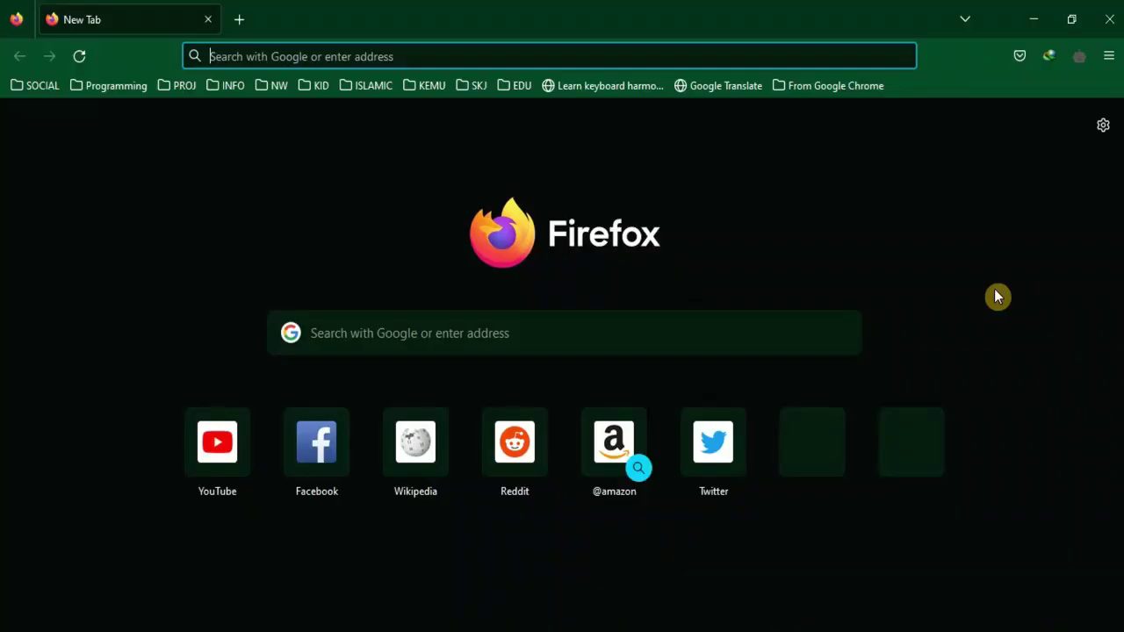
# Clear all of Firefox's recent history and site data (Everything).
pyautogui.click(1106, 58)
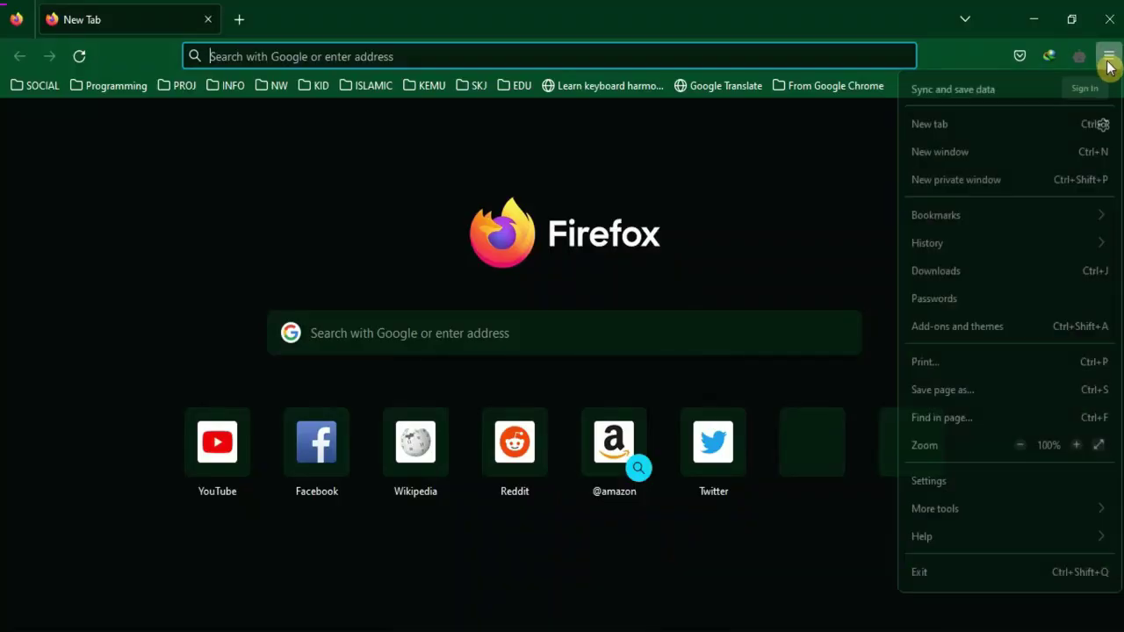
pyautogui.click(975, 243)
pyautogui.click(972, 195)
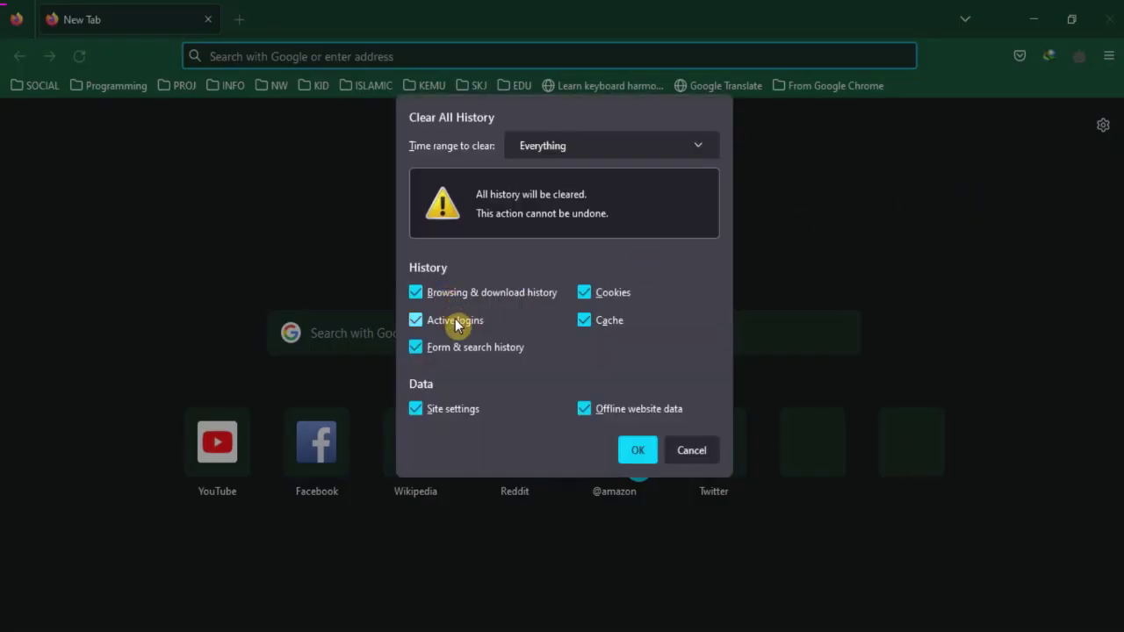
pyautogui.click(636, 452)
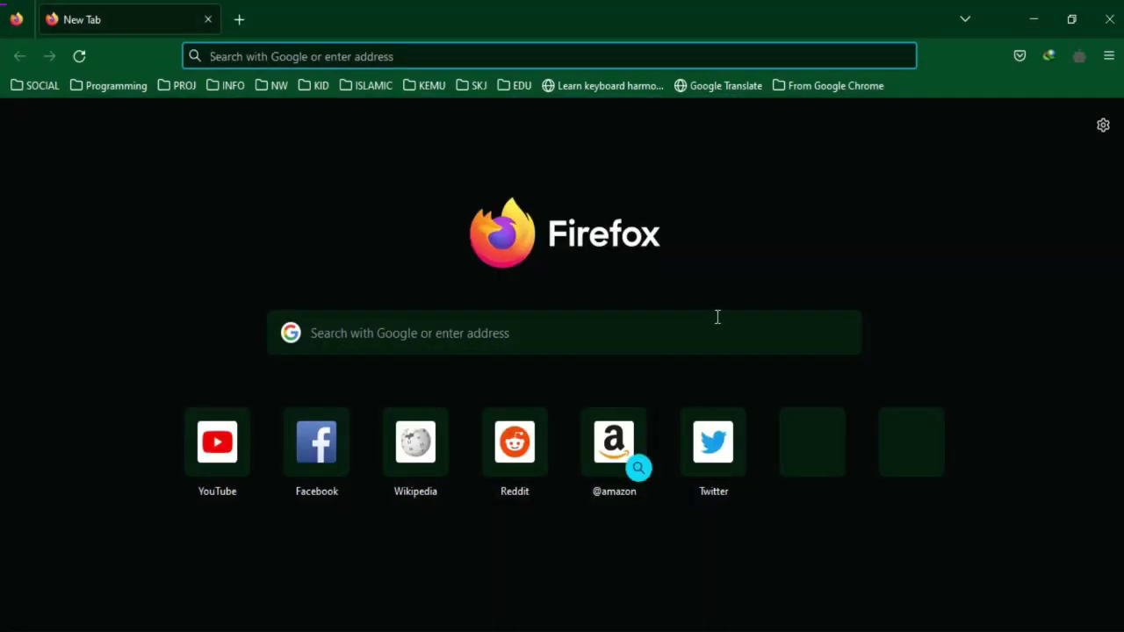
# Set the Widevine plugin to Never Activate and turn off the Urban Free VPN extension.
pyautogui.click(1108, 56)
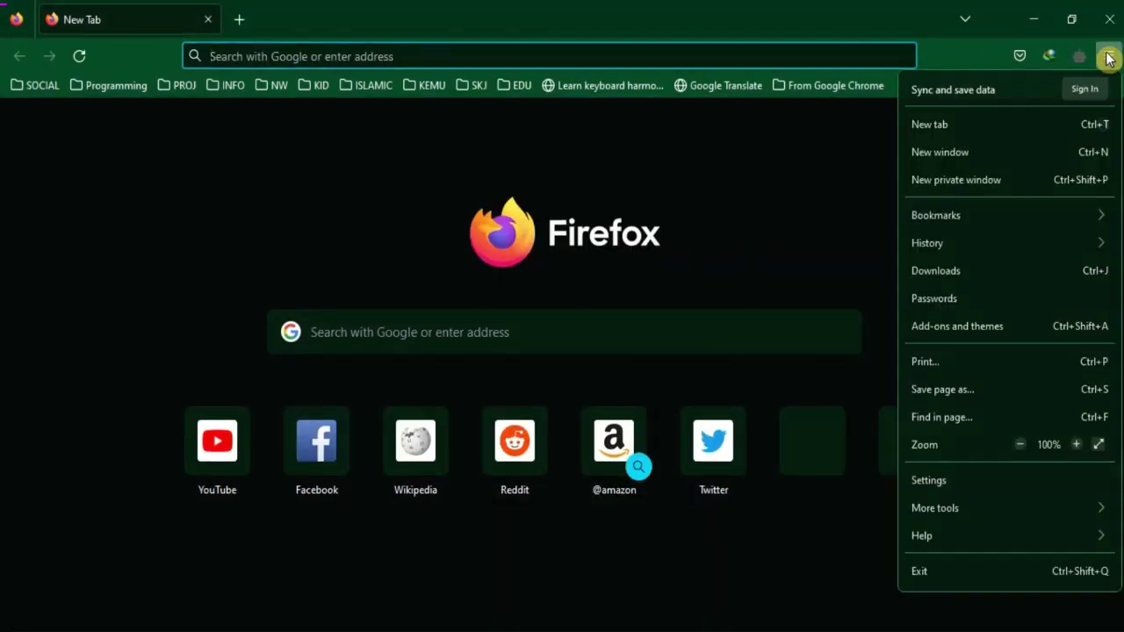
pyautogui.click(944, 481)
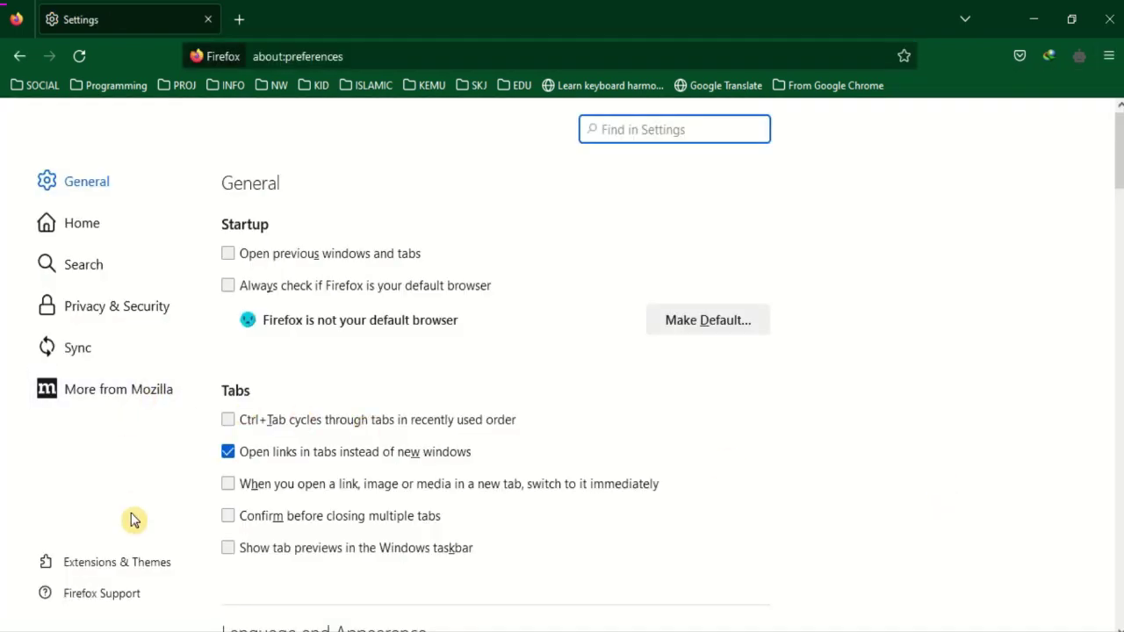
pyautogui.click(126, 567)
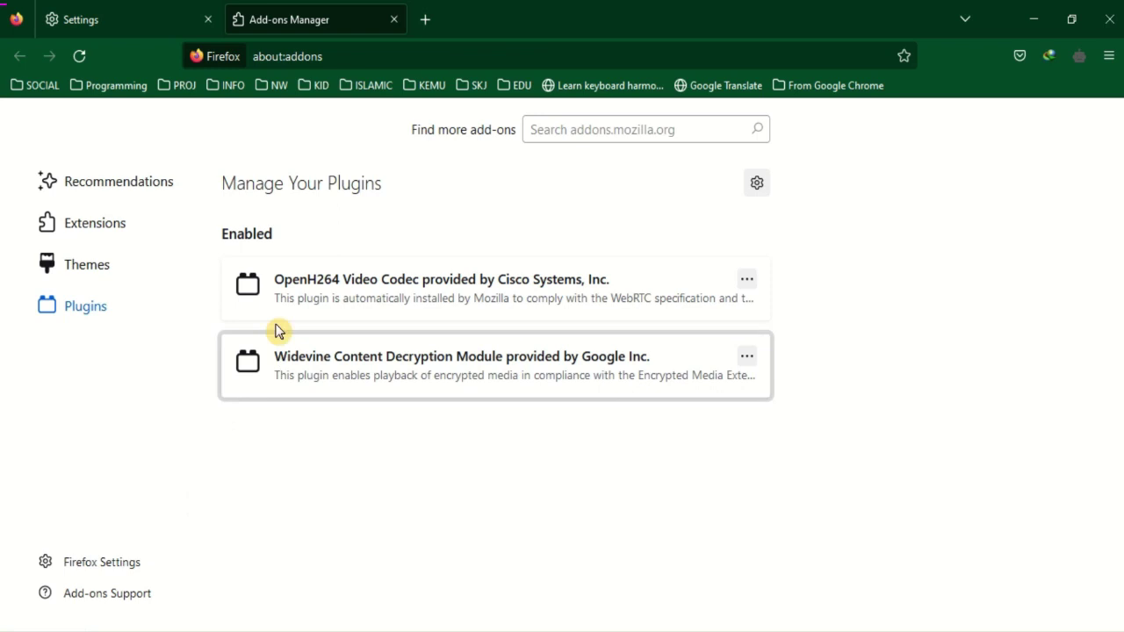
pyautogui.click(747, 360)
pyautogui.click(768, 404)
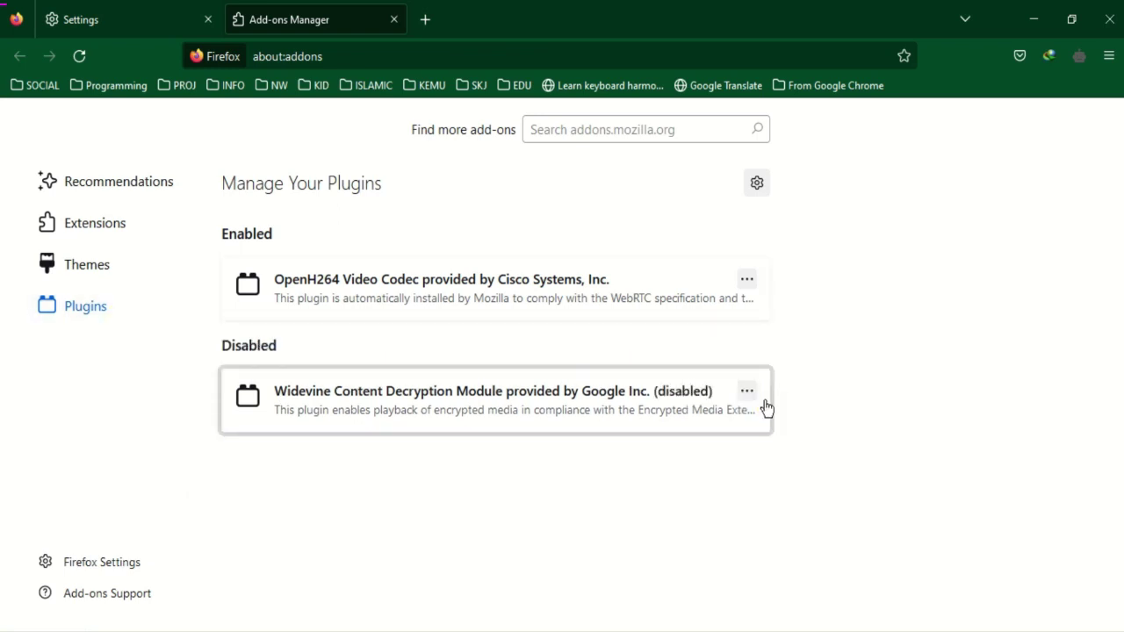
pyautogui.click(97, 227)
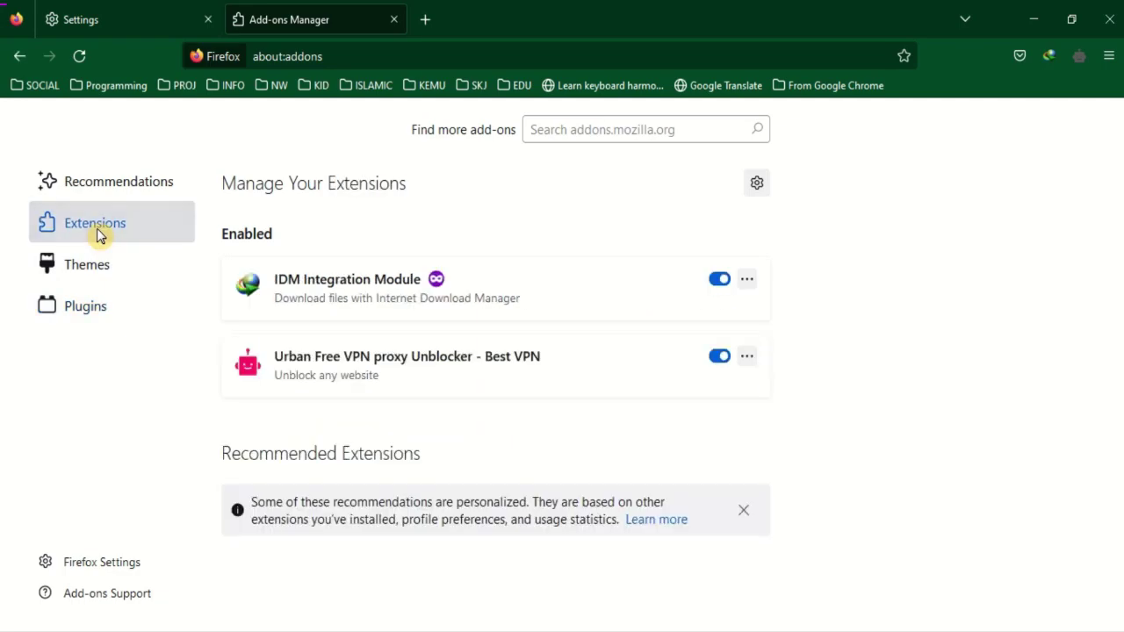
pyautogui.click(718, 358)
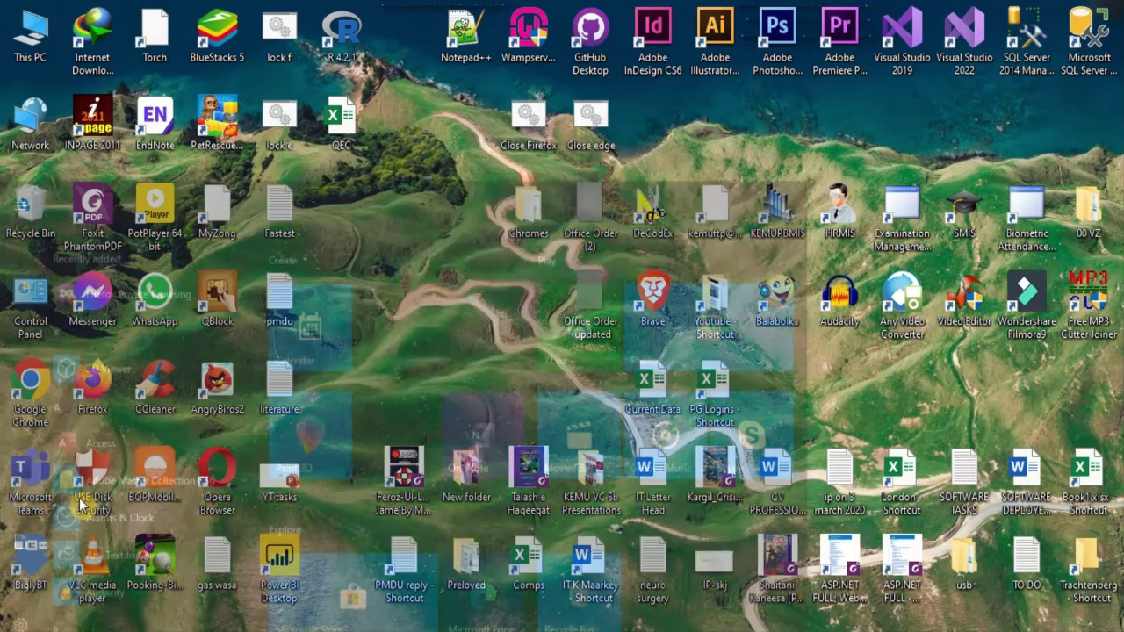
# Open Task Manager and end the TortoiseSVN status cache process.
pyautogui.press('super')
pyautogui.write('task ma')
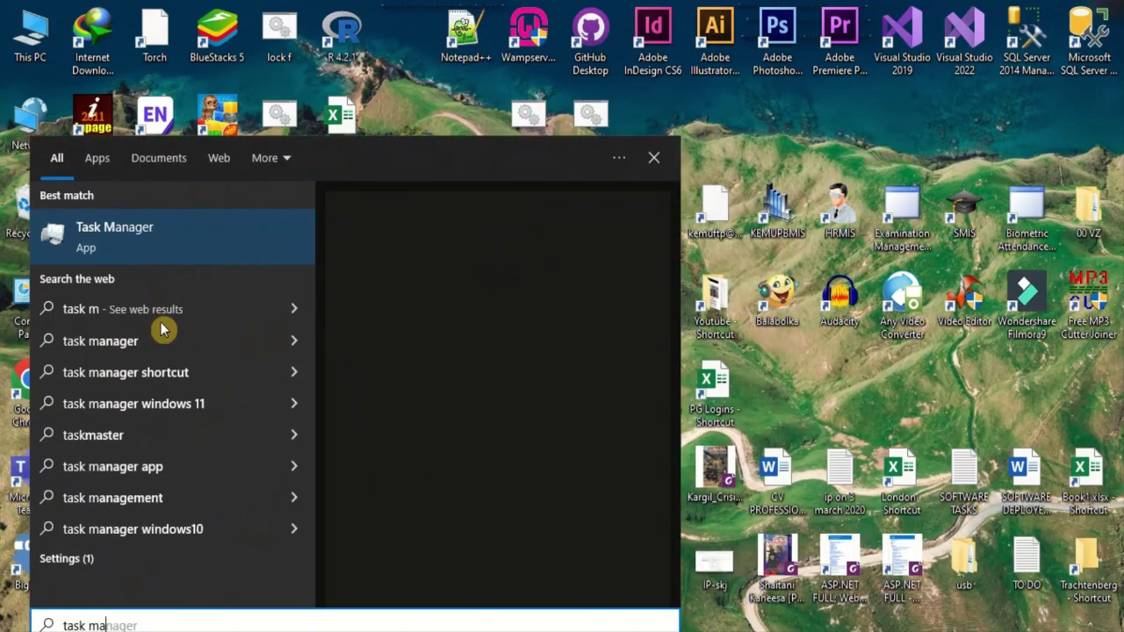
pyautogui.press('Return')
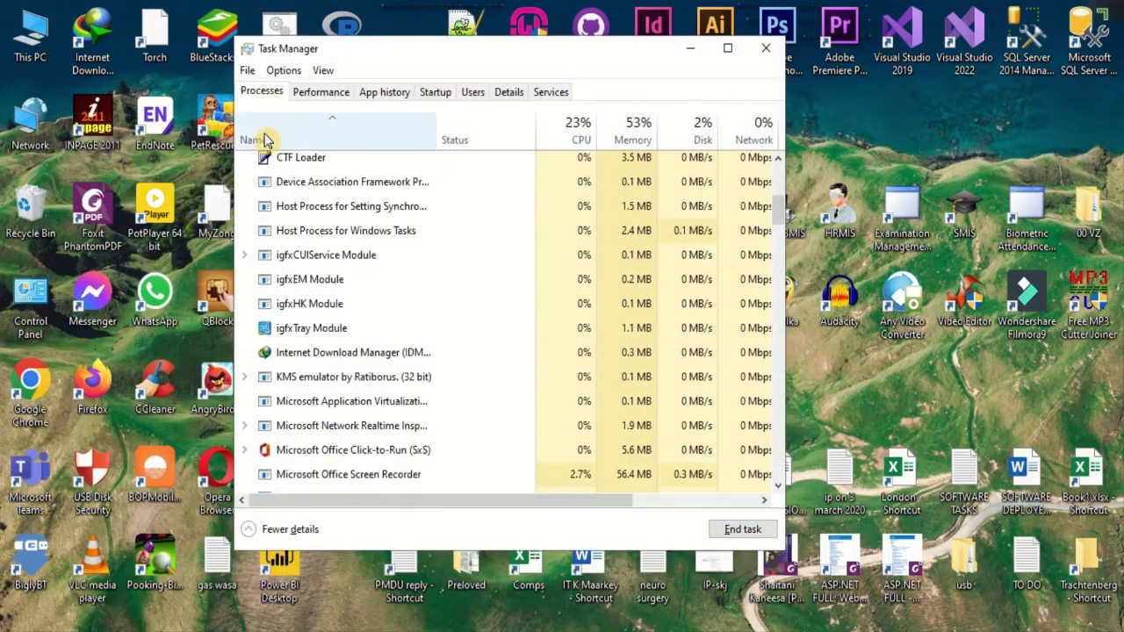
pyautogui.scroll(-4, 354, 321)
pyautogui.scroll(-3, 354, 323)
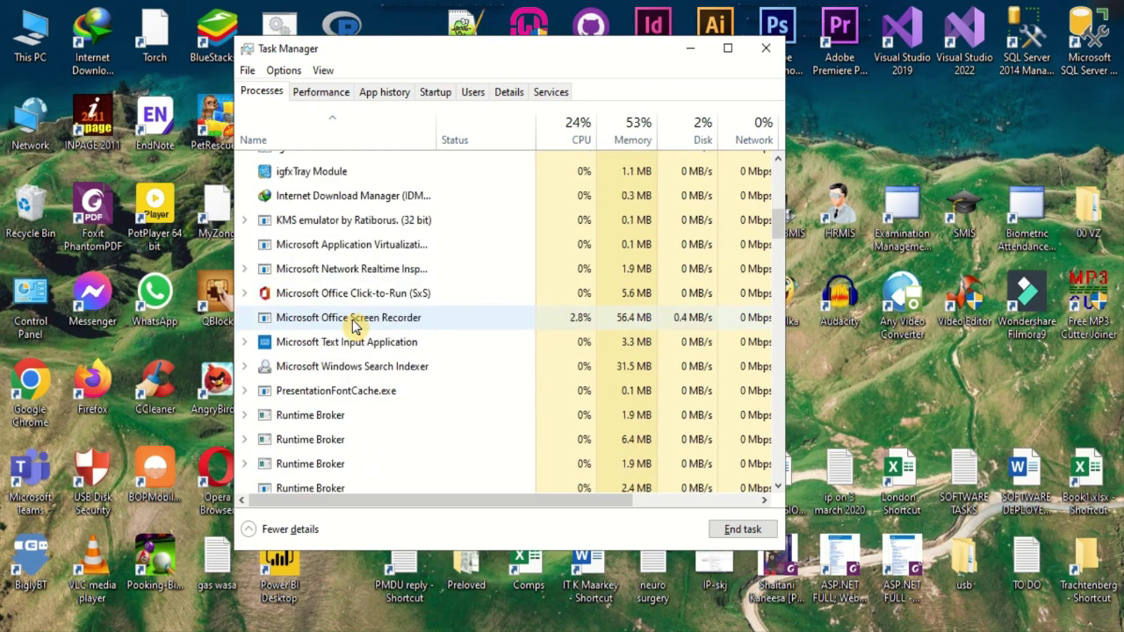
pyautogui.scroll(-2, 354, 327)
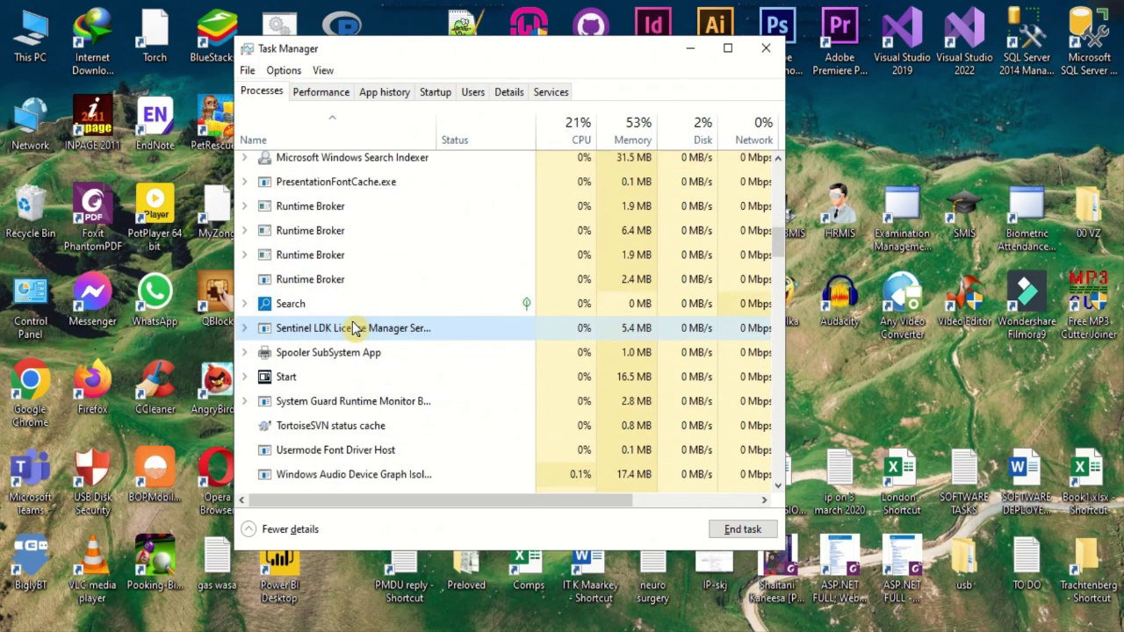
pyautogui.click(373, 400)
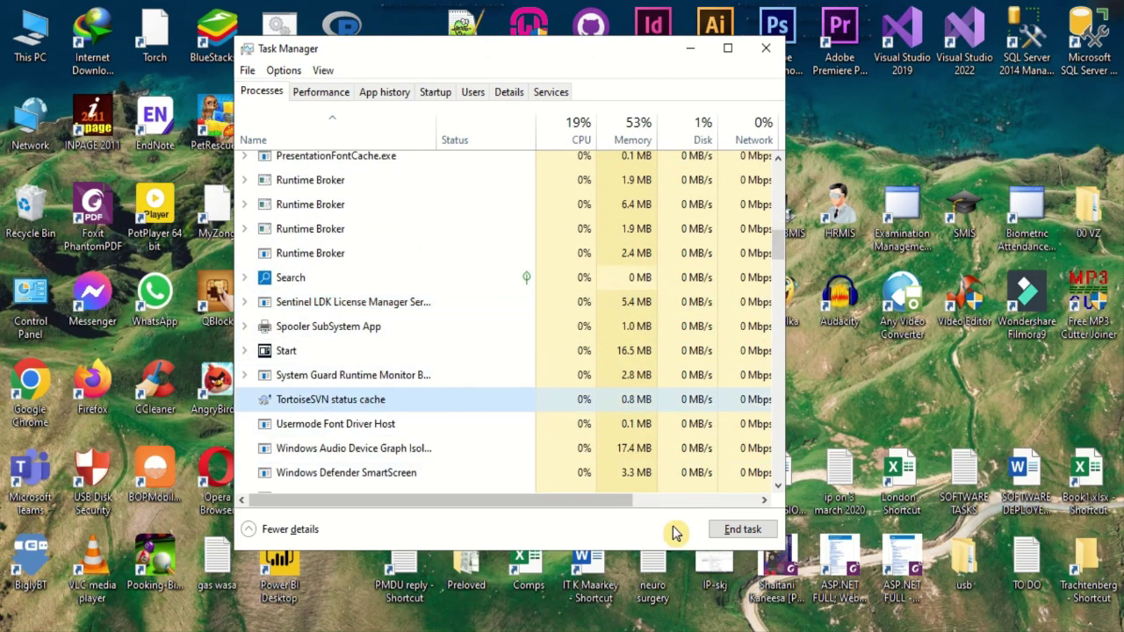
pyautogui.click(732, 529)
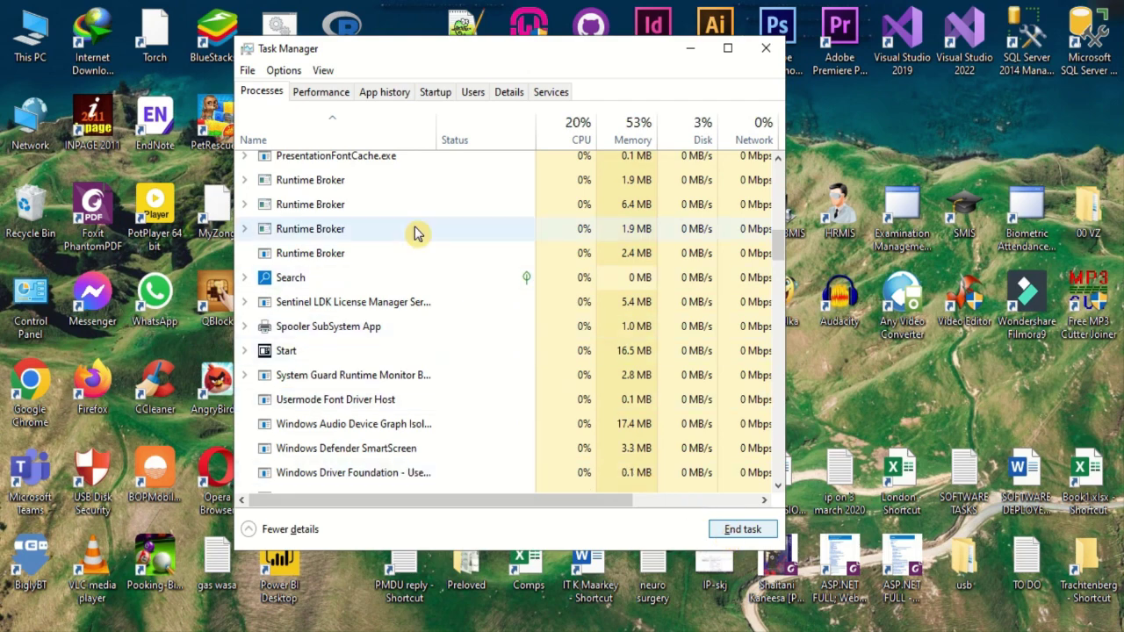
# Close Task Manager and open the Services console.
pyautogui.hotkey('alt', 'F4')
pyautogui.press('super')
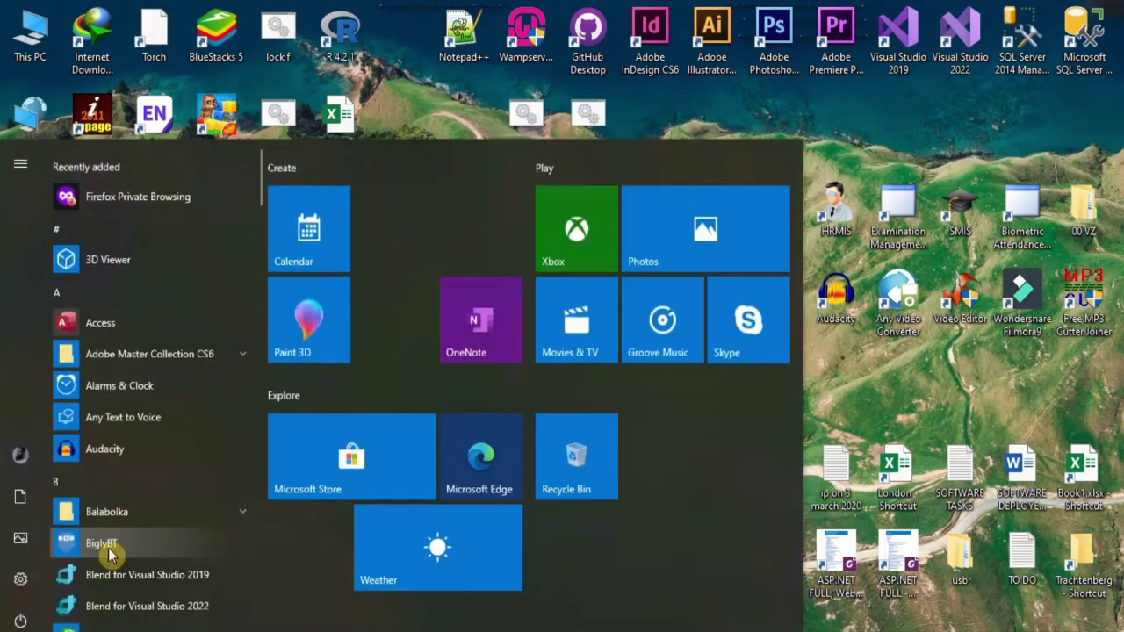
pyautogui.write('serv')
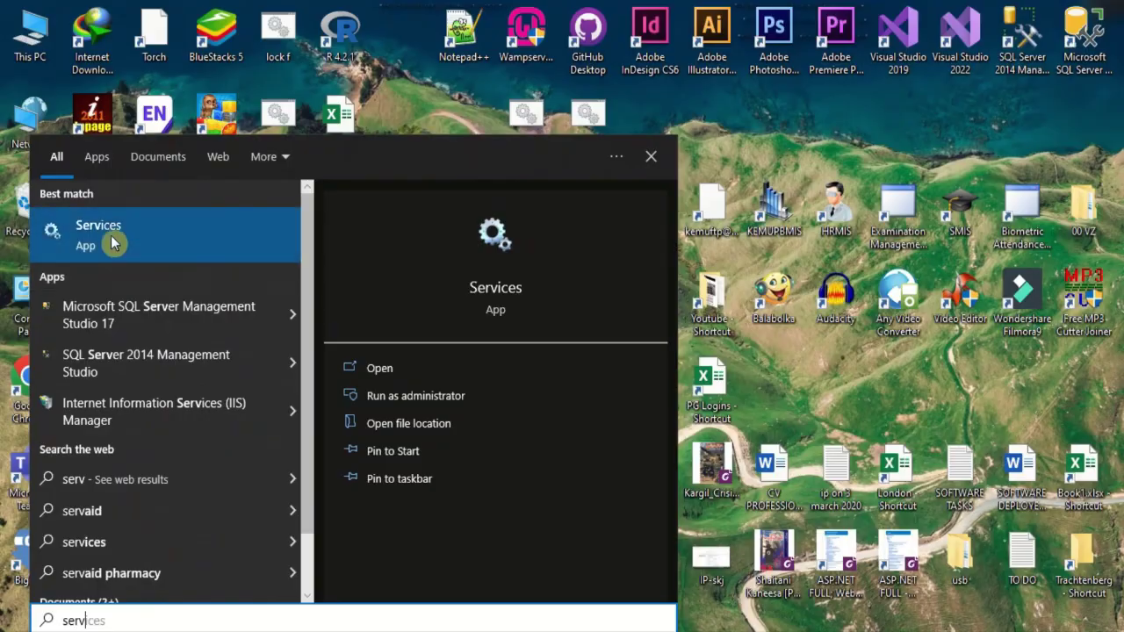
pyautogui.click(110, 237)
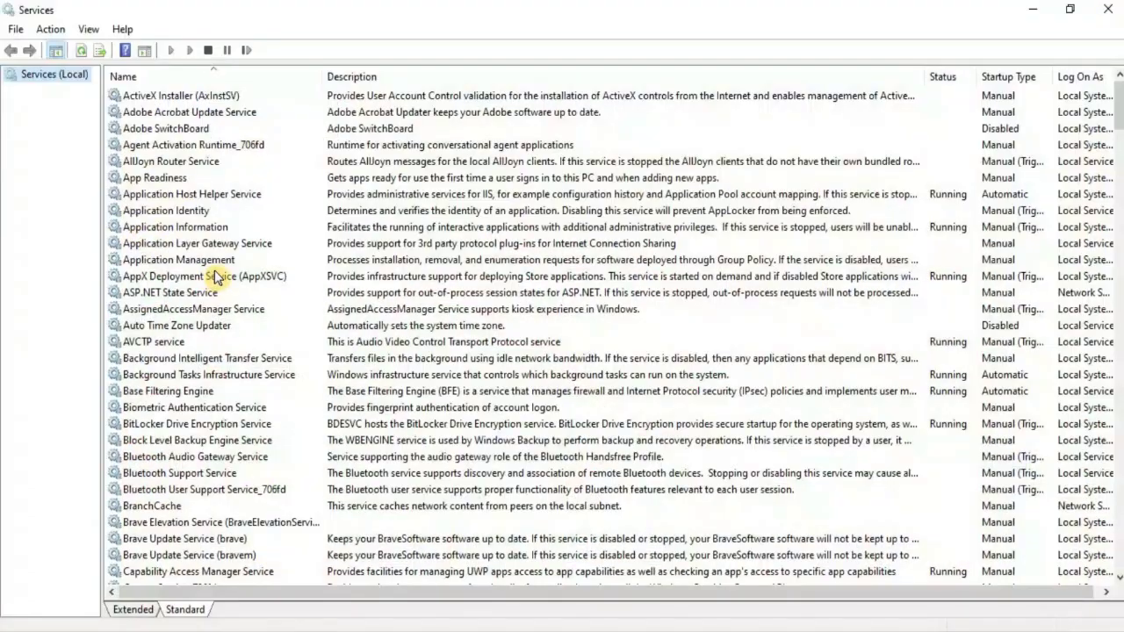
# Set the Adobe Acrobat Update Service startup type to Disabled and apply it.
pyautogui.click(389, 115)
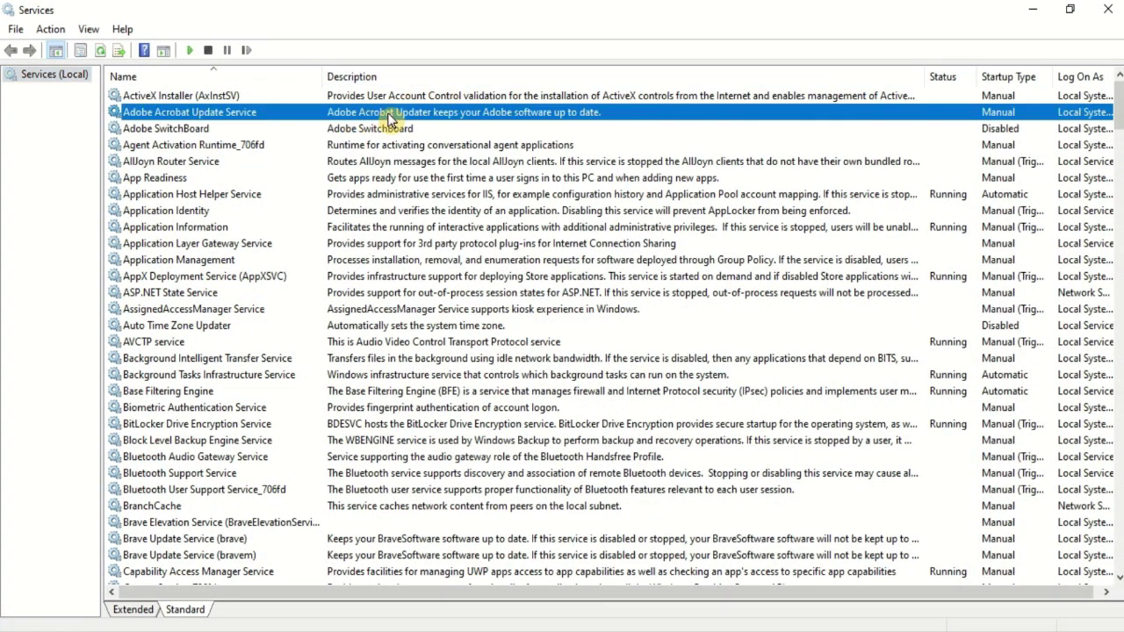
pyautogui.rightClick(246, 117)
pyautogui.moveTo(290, 227)
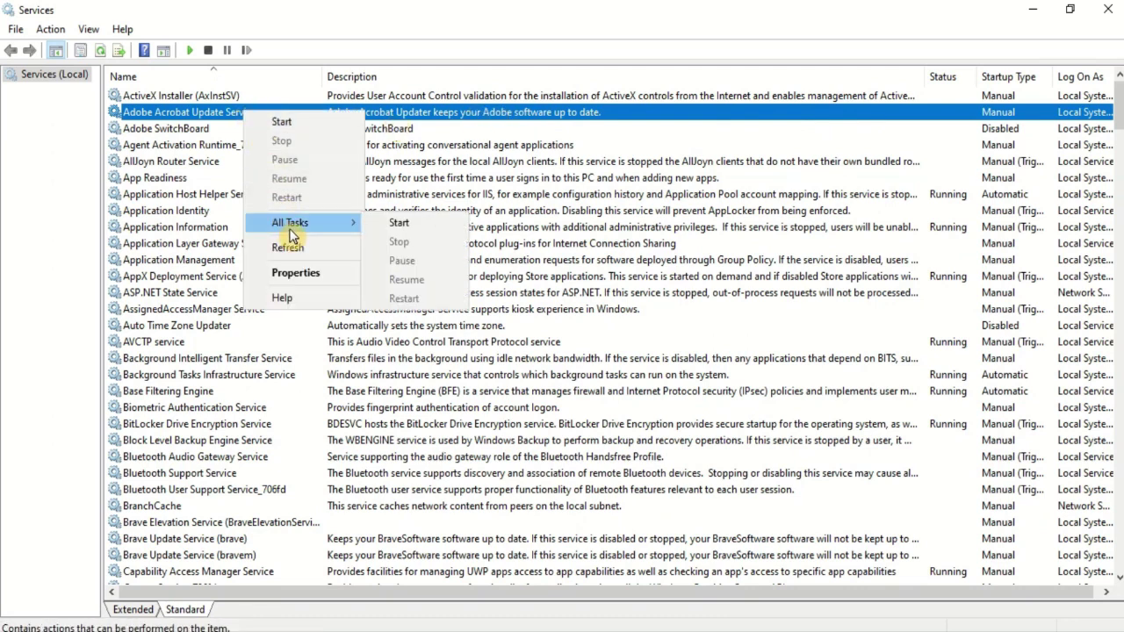
pyautogui.click(296, 272)
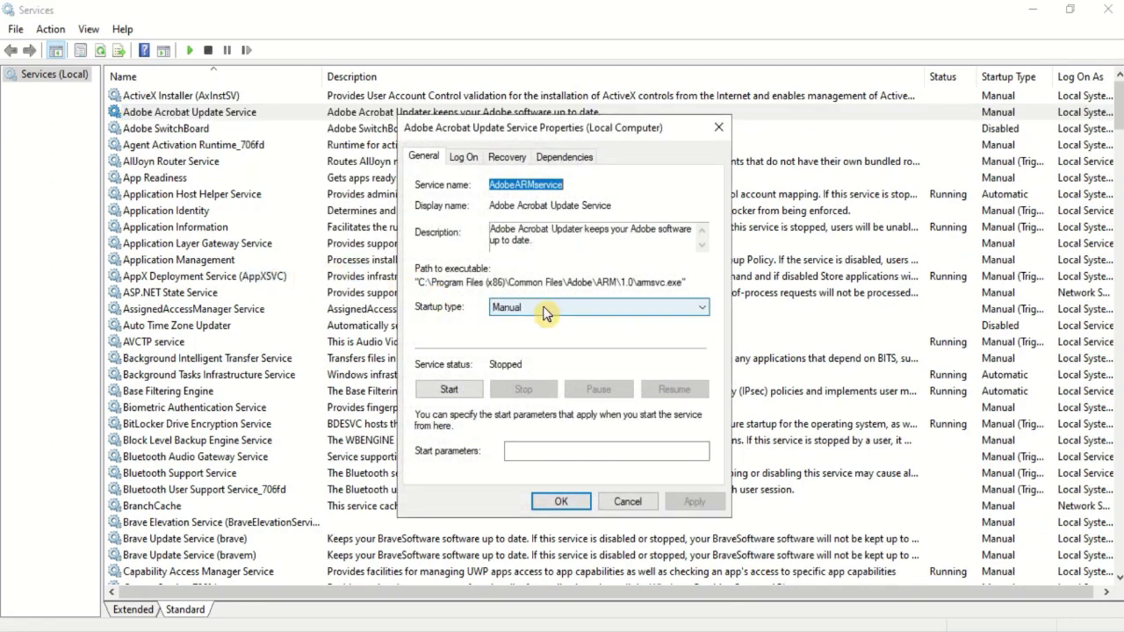
pyautogui.click(545, 315)
pyautogui.click(539, 358)
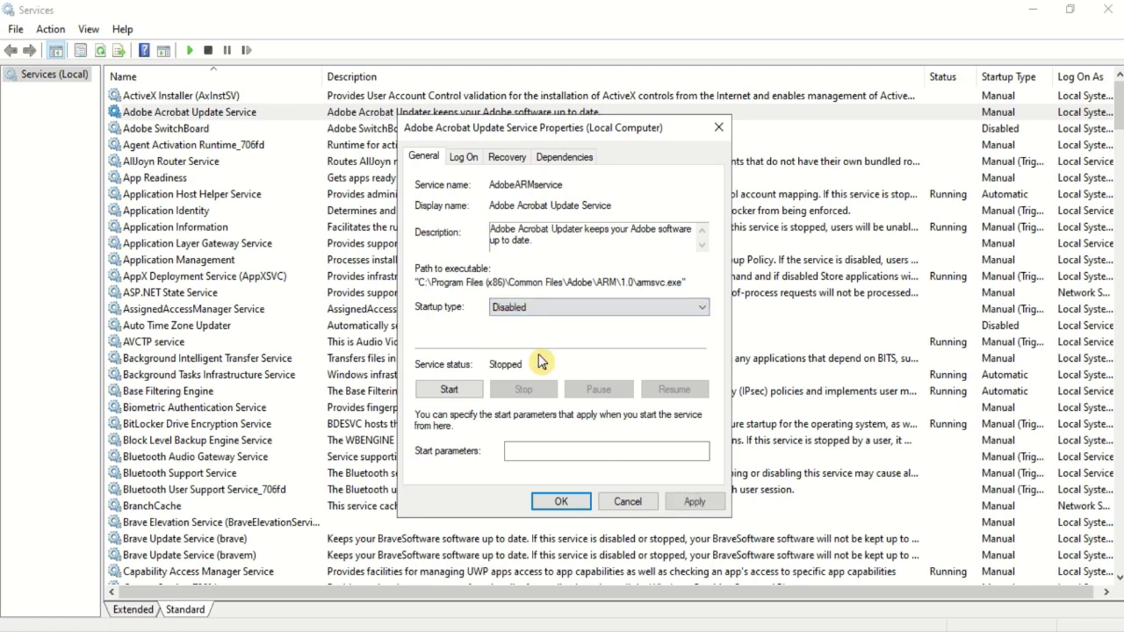
pyautogui.click(693, 502)
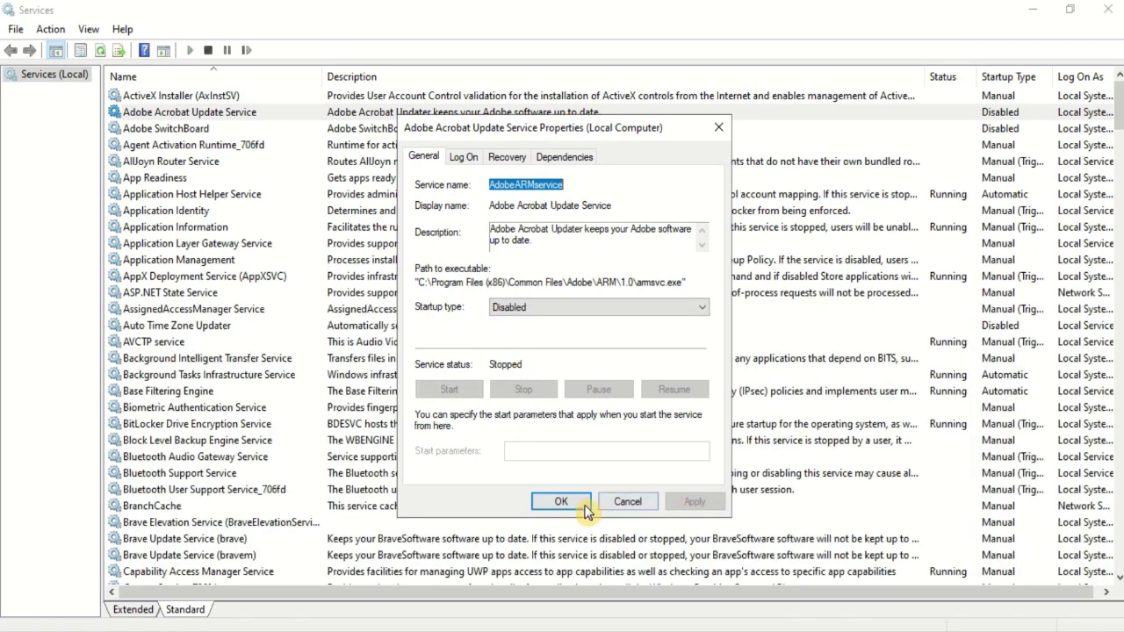
pyautogui.click(571, 503)
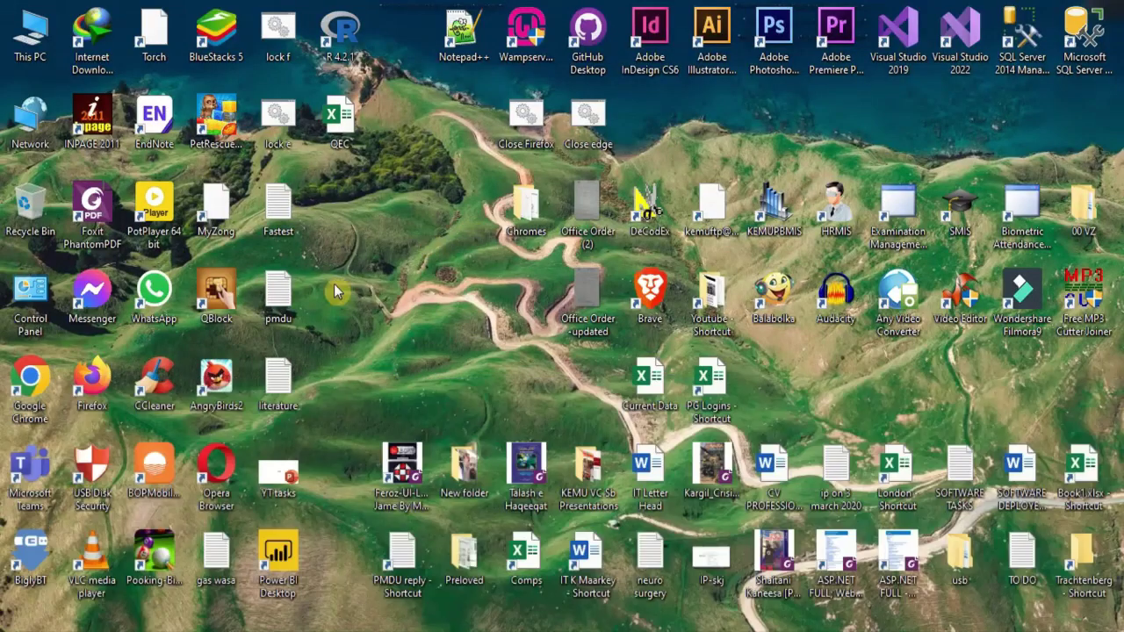
# Disable Adobe Updater Startup Utility on Task Manager's Startup tab.
pyautogui.press('super')
pyautogui.write('tas')
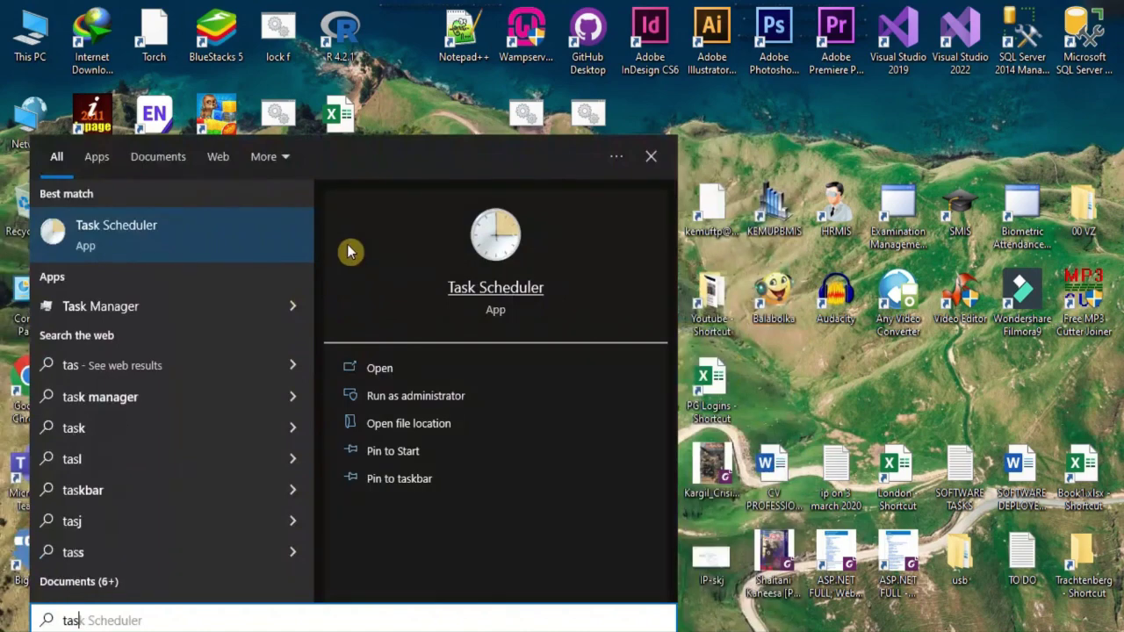
pyautogui.write('k m')
pyautogui.press('Return')
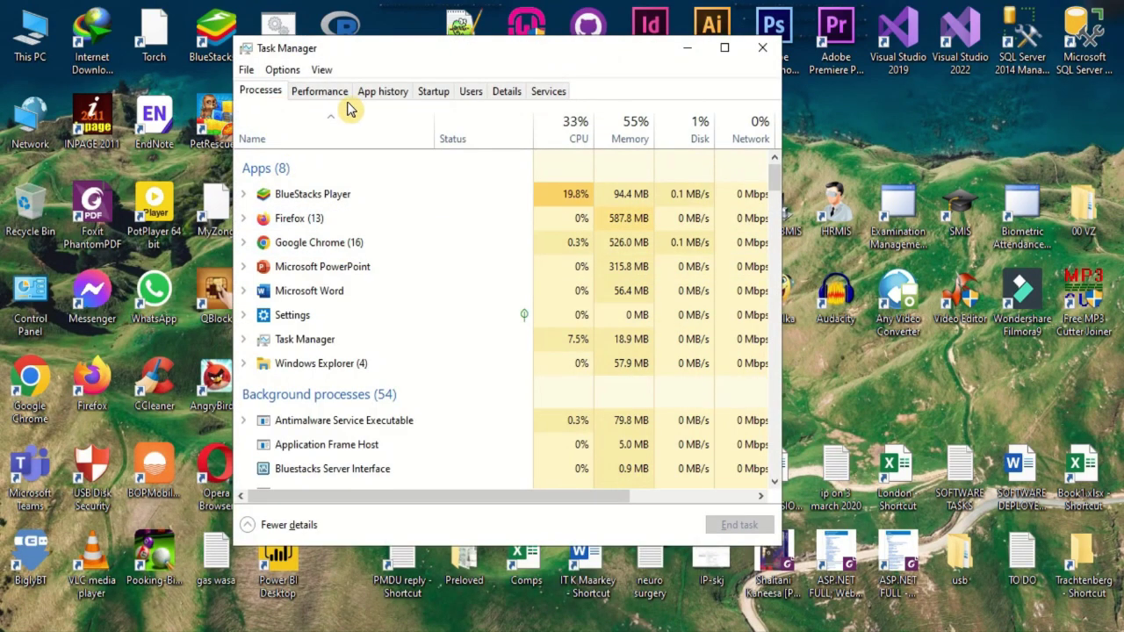
pyautogui.click(431, 93)
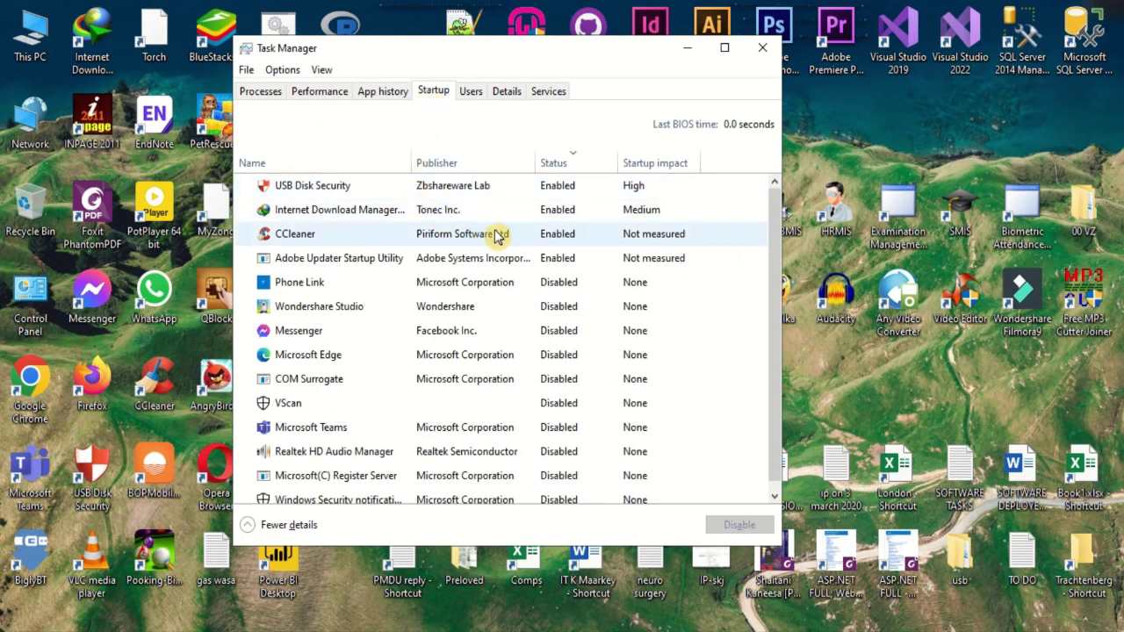
pyautogui.click(498, 257)
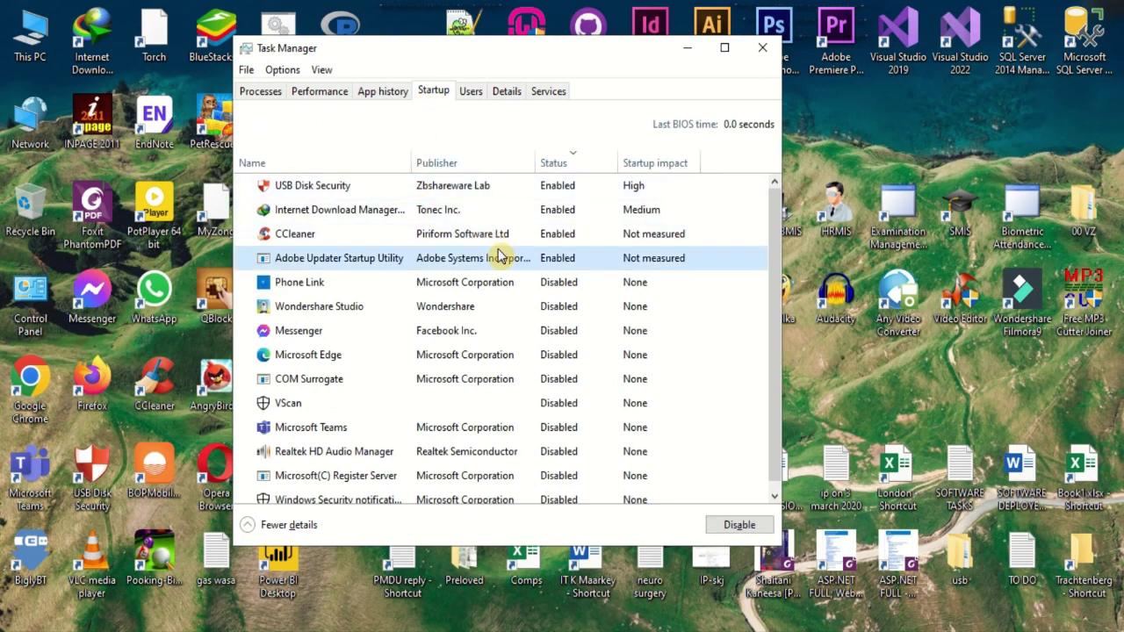
pyautogui.click(740, 525)
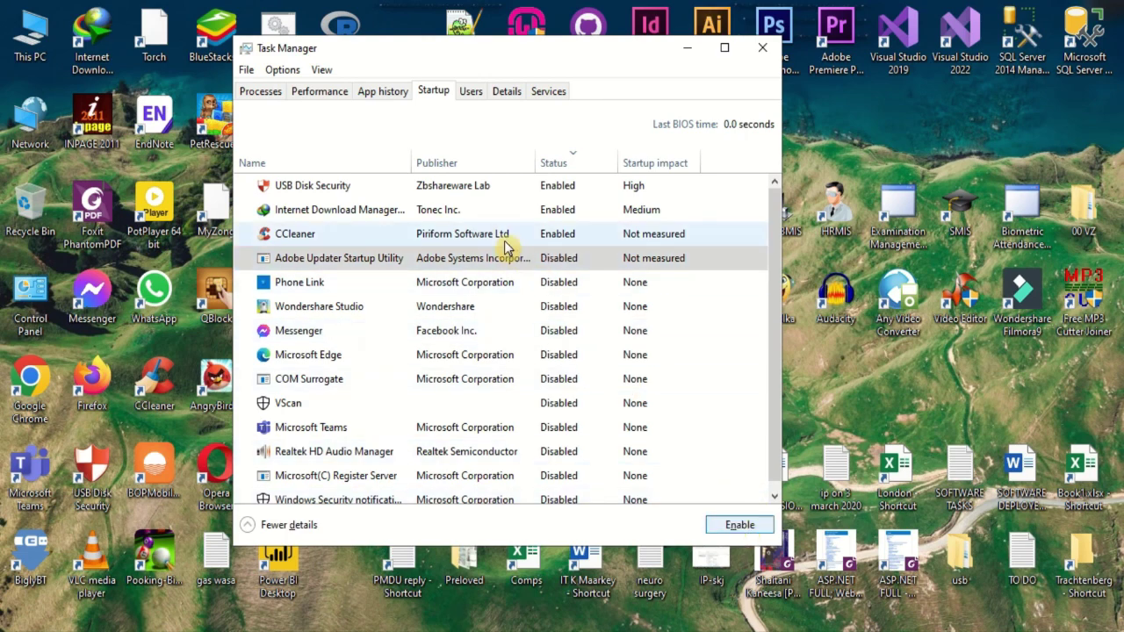
# Close Task Manager and search Windows for 'start'.
pyautogui.hotkey('alt', 'F4')
pyautogui.press('super')
pyautogui.write('start')
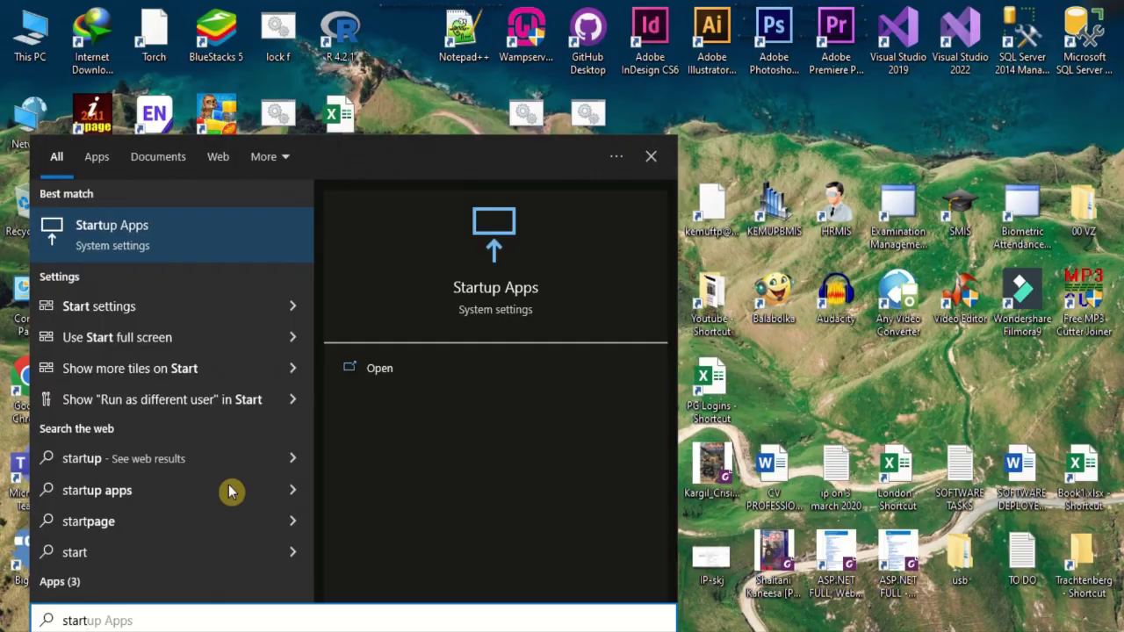
# In Startup Apps sorted by status, toggle Adobe Updater Startup Utility and CCleaner to Off.
pyautogui.press('Return')
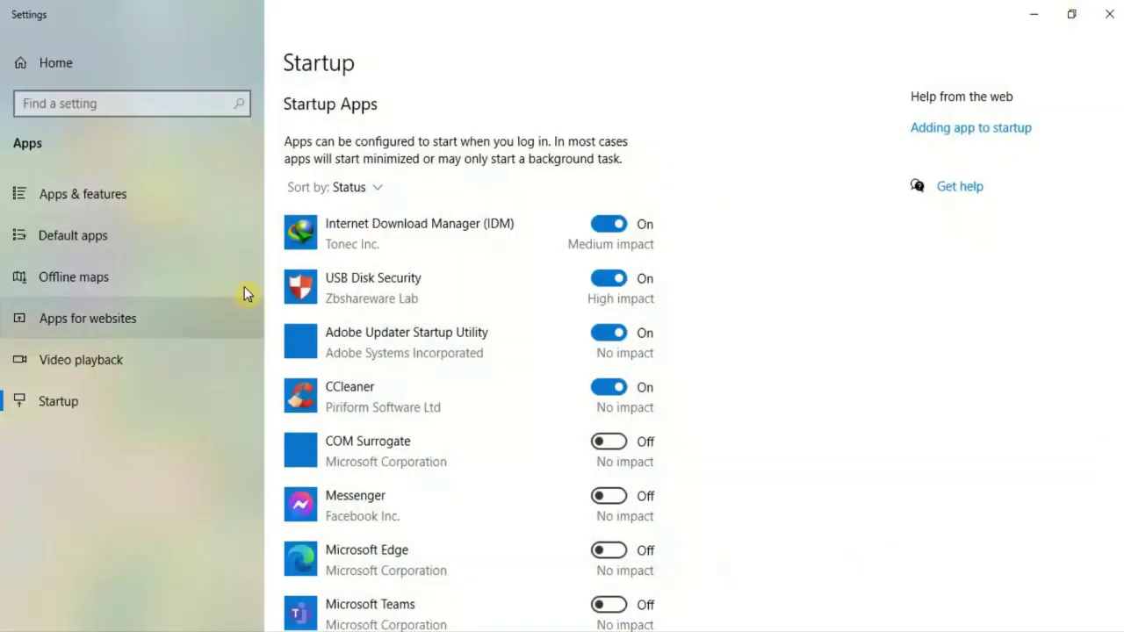
pyautogui.click(377, 189)
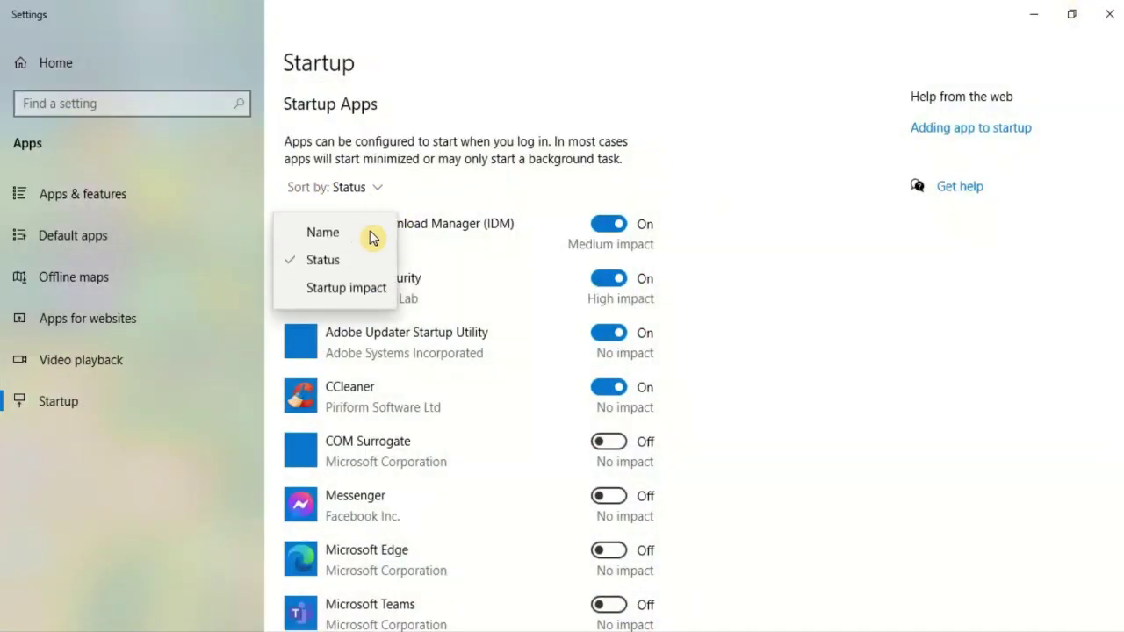
pyautogui.click(352, 264)
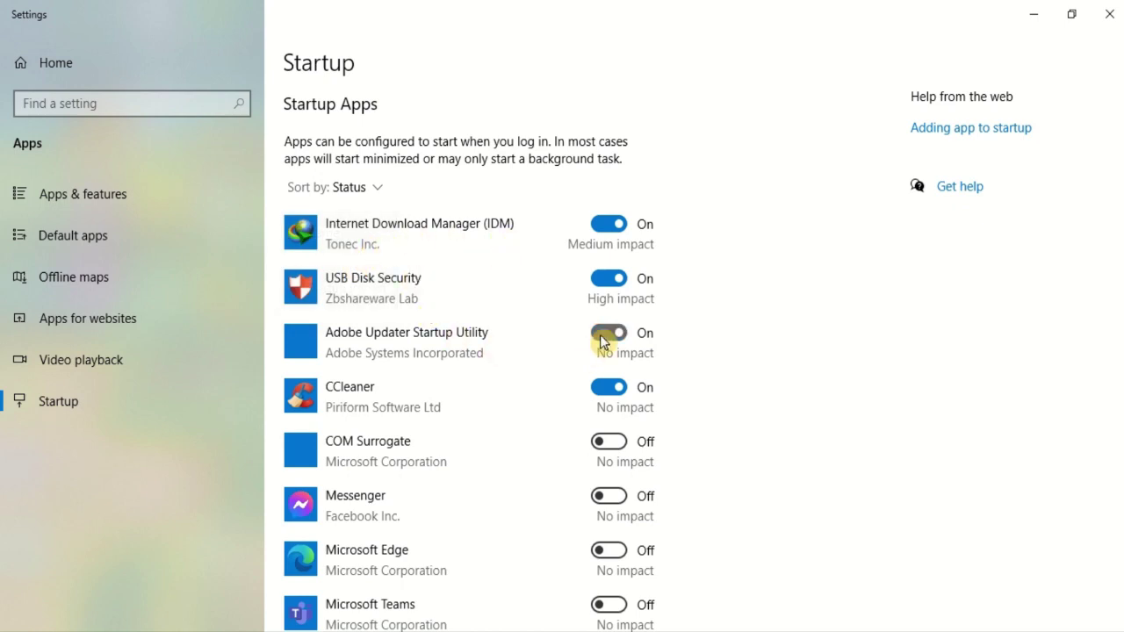
pyautogui.click(602, 341)
pyautogui.click(611, 392)
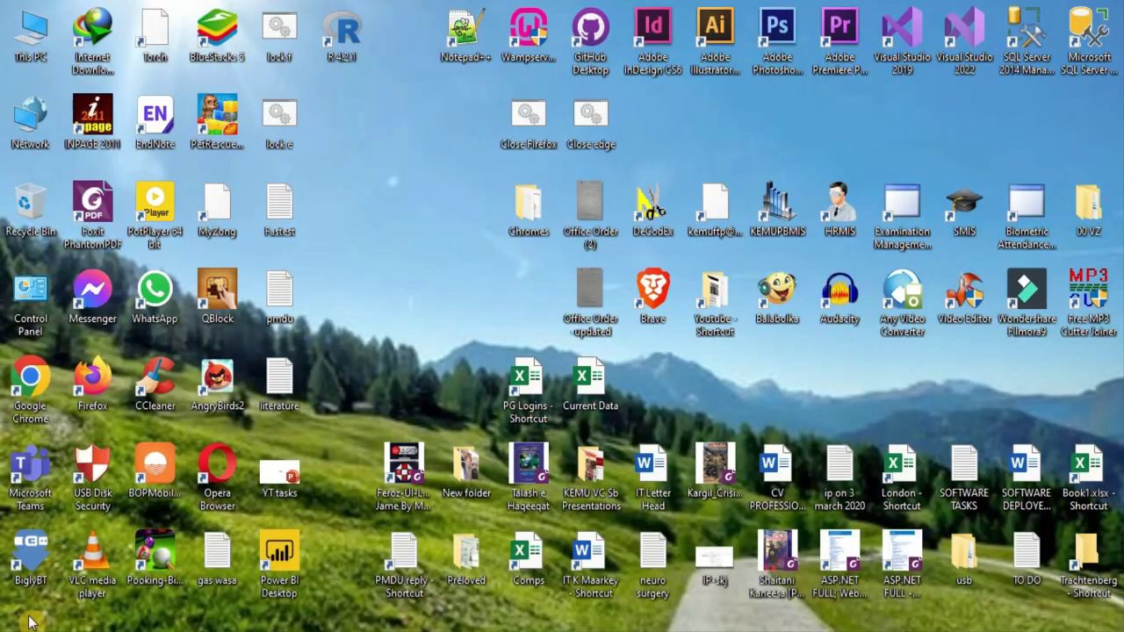
# Open Add or remove programs and select Any Text to Voice to reveal Uninstall.
pyautogui.press('super')
pyautogui.write('re')
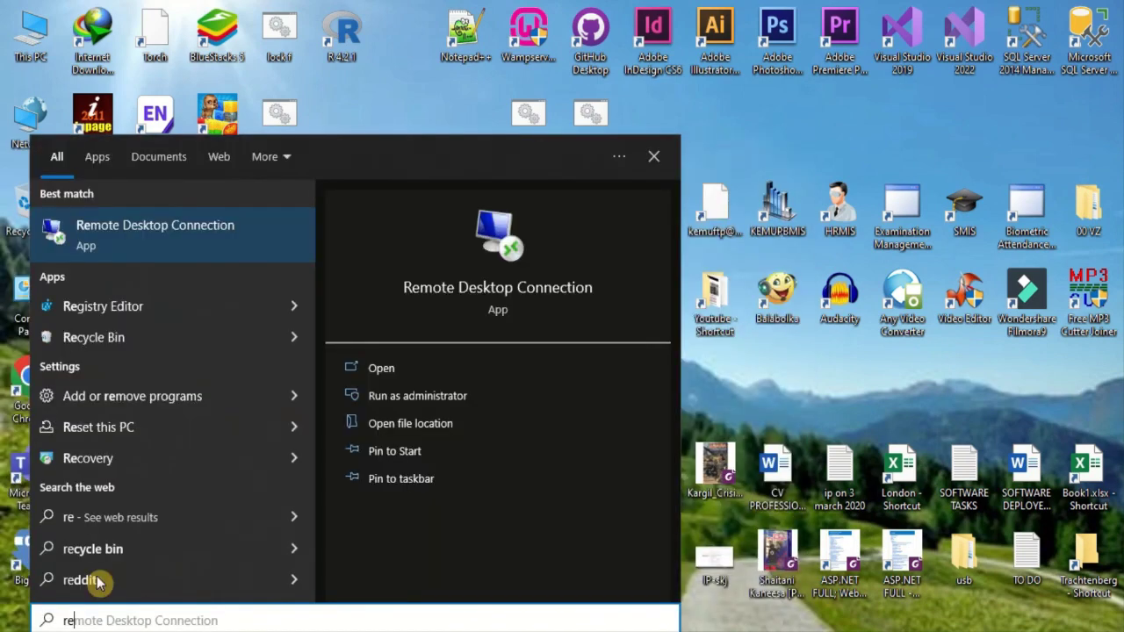
pyautogui.write('move')
pyautogui.press('Return')
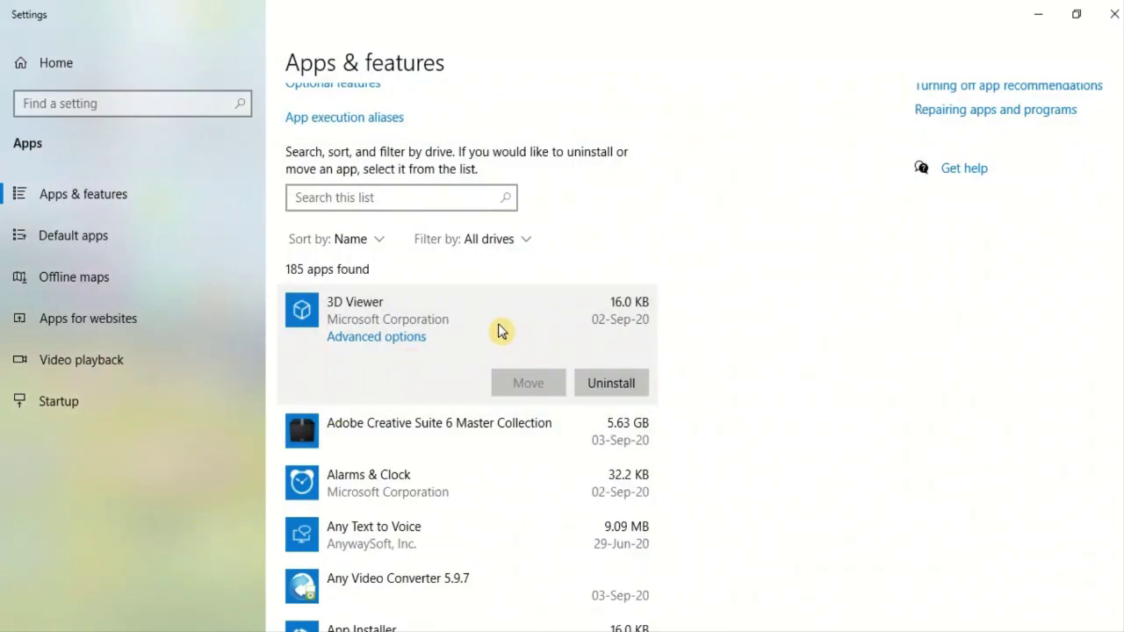
pyautogui.scroll(-3, 496, 327)
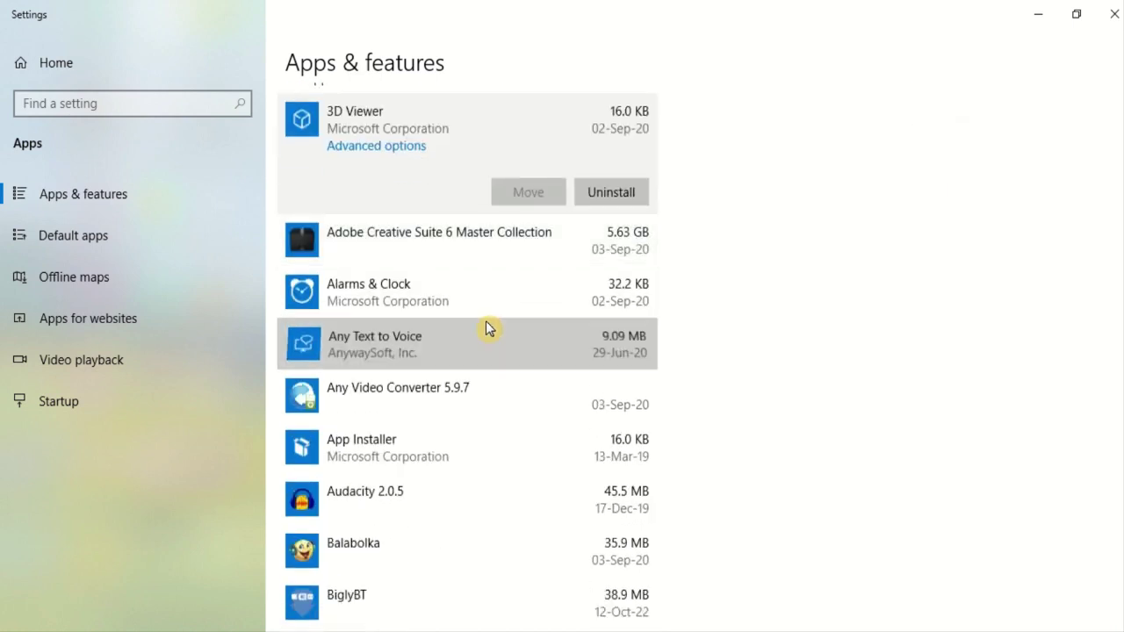
pyautogui.click(485, 327)
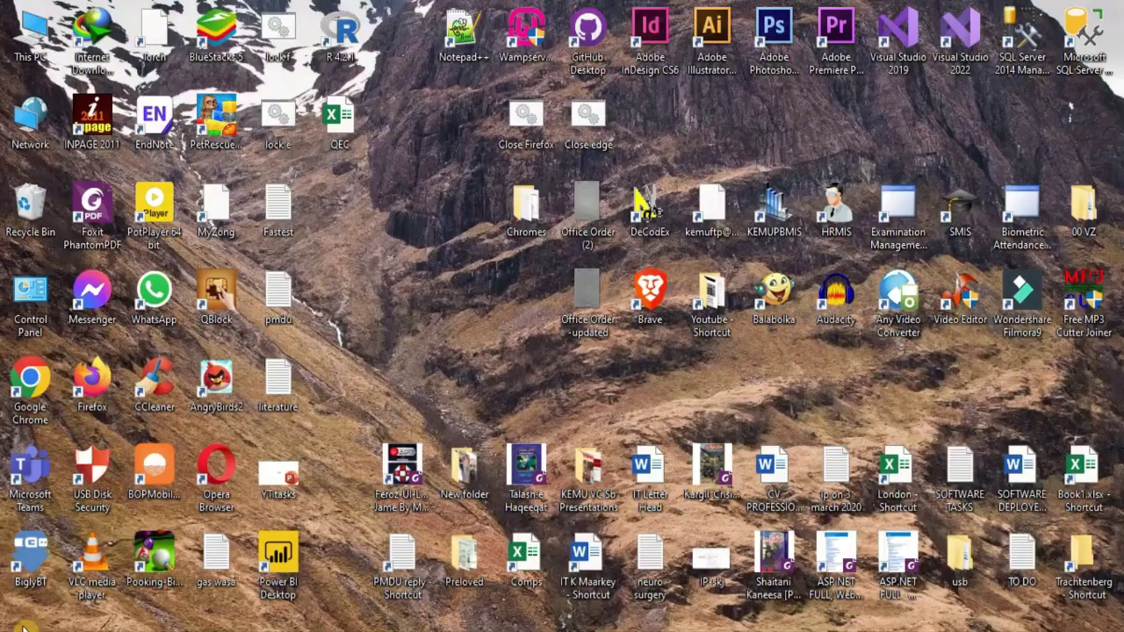
# Launch a Quick scan from Virus & threat protection in Windows Security.
pyautogui.click(25, 627)
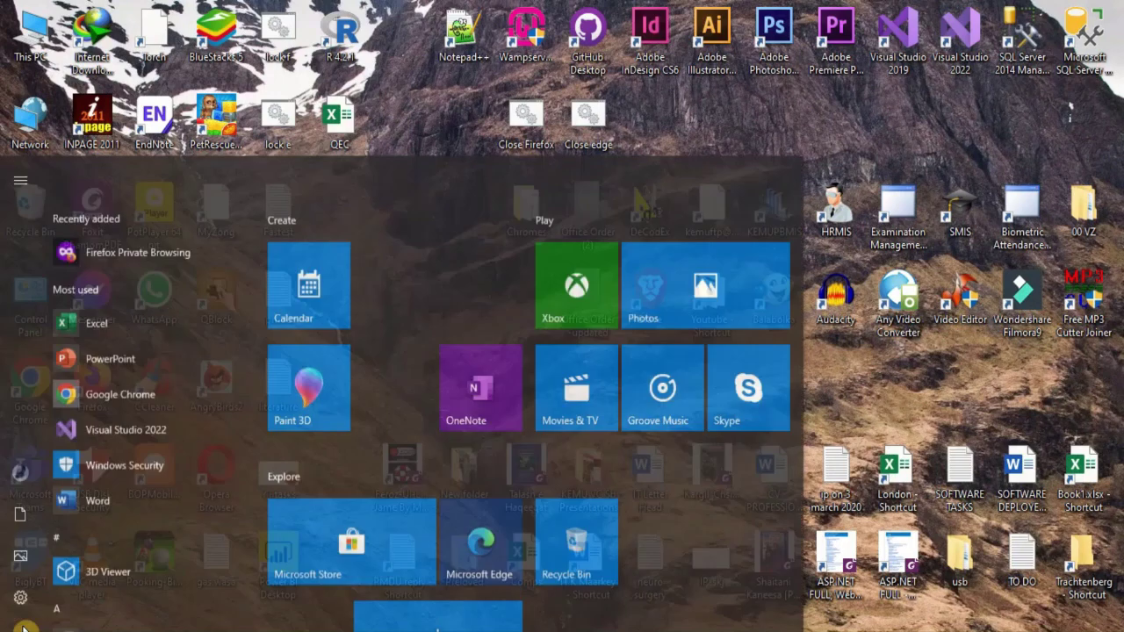
pyautogui.write('viru')
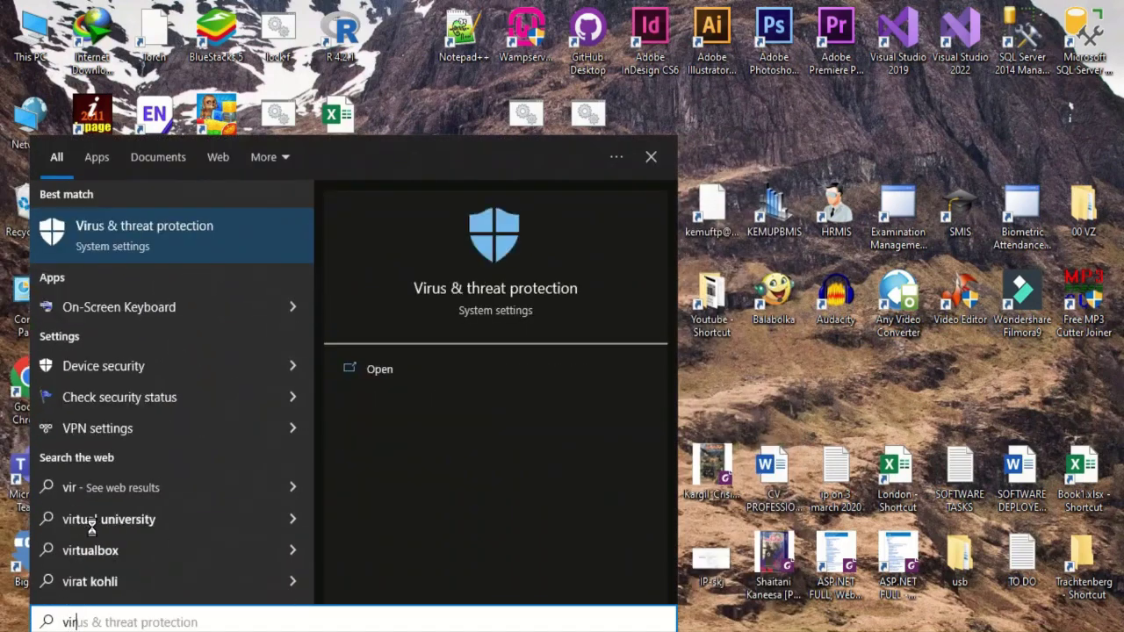
pyautogui.click(139, 239)
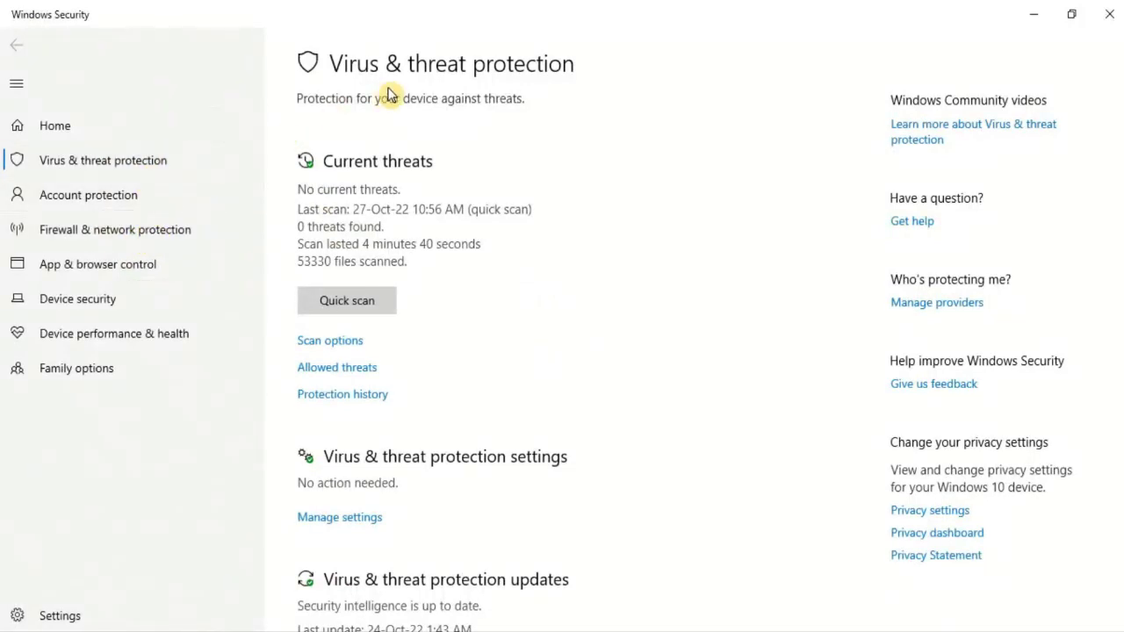
pyautogui.click(348, 303)
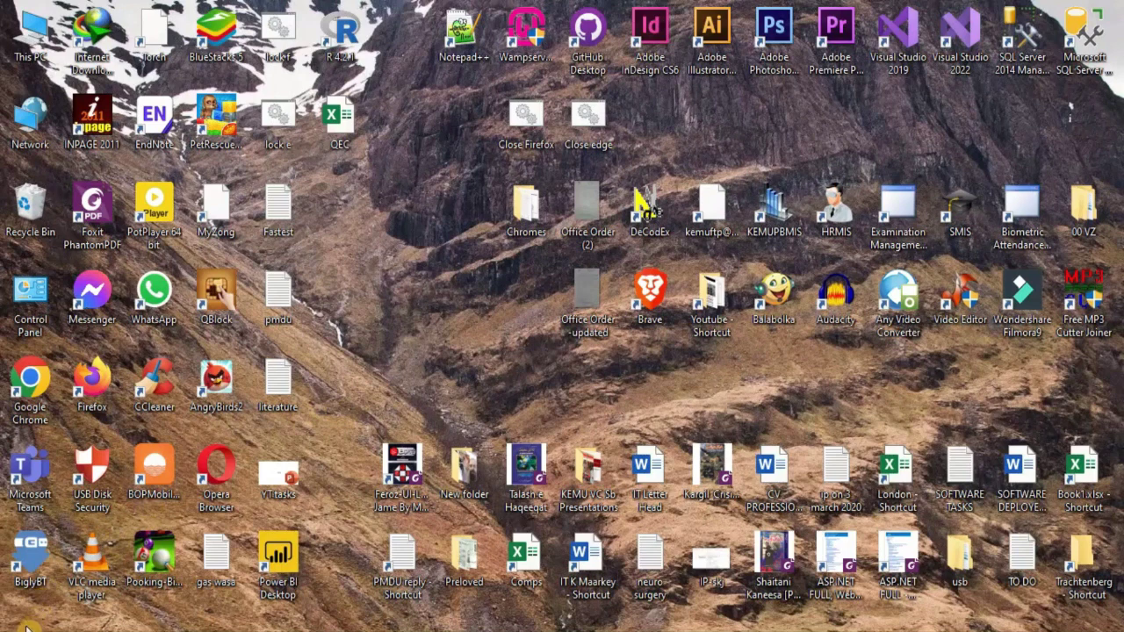
pyautogui.click(22, 628)
pyautogui.write('per')
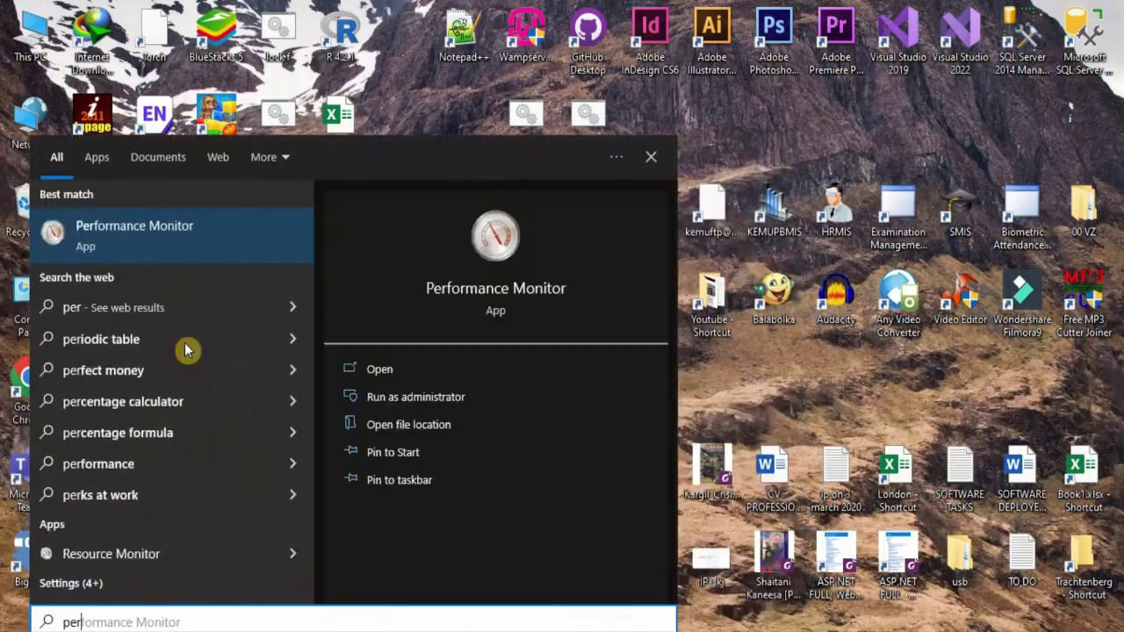
pyautogui.write('fomr')
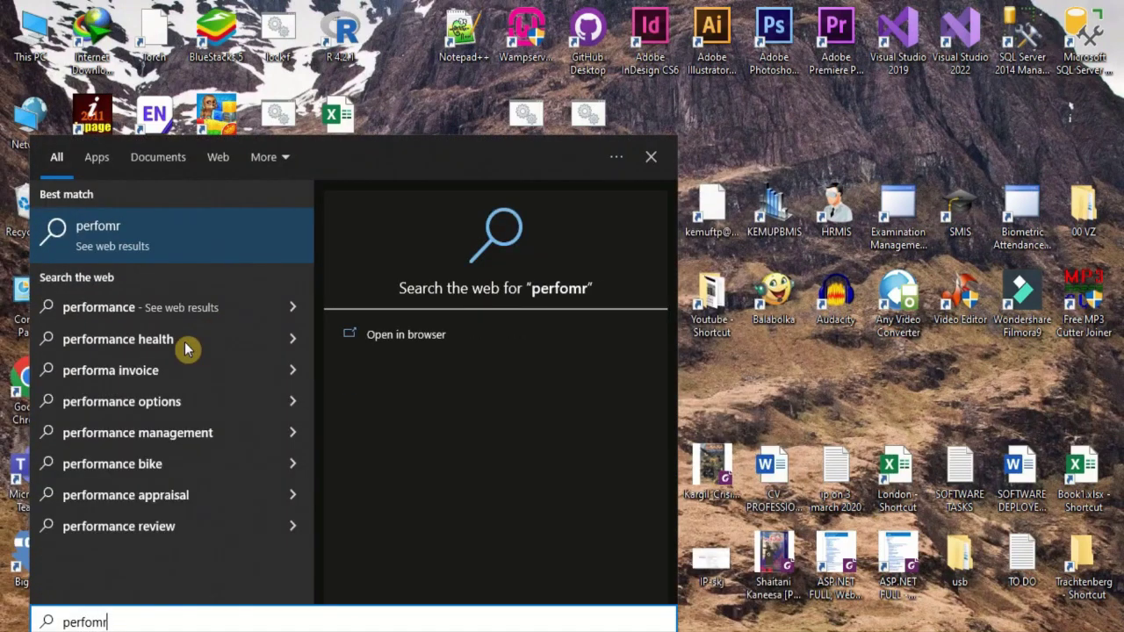
pyautogui.press('BackSpace')
pyautogui.press('BackSpace')
pyautogui.write('rm')
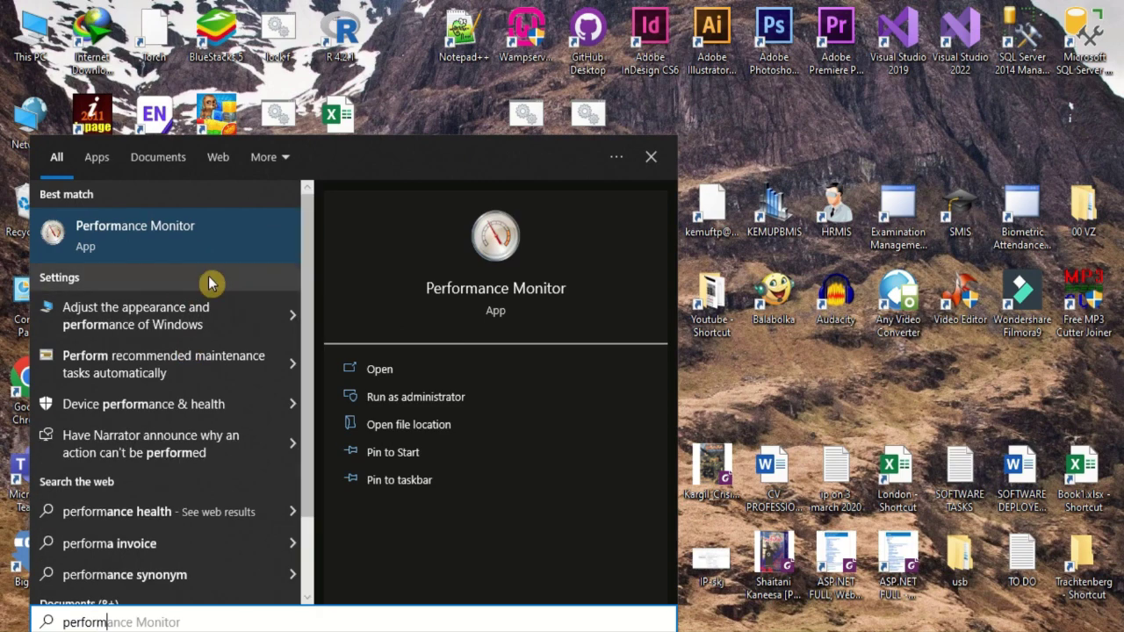
pyautogui.click(164, 322)
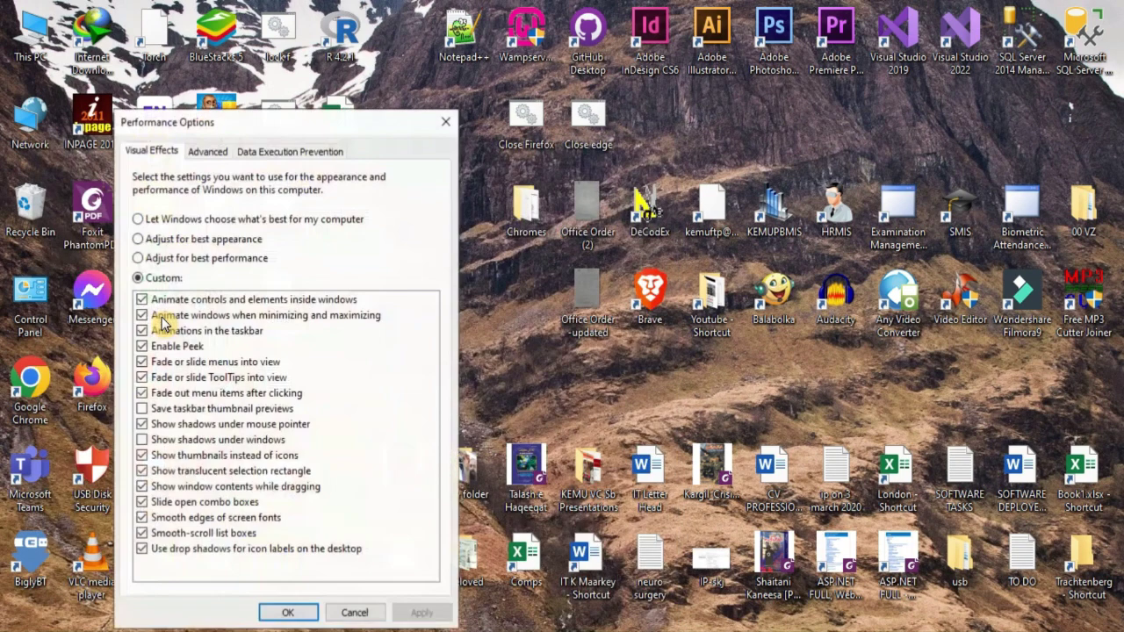
pyautogui.moveTo(283, 130); pyautogui.dragTo(373, 101)
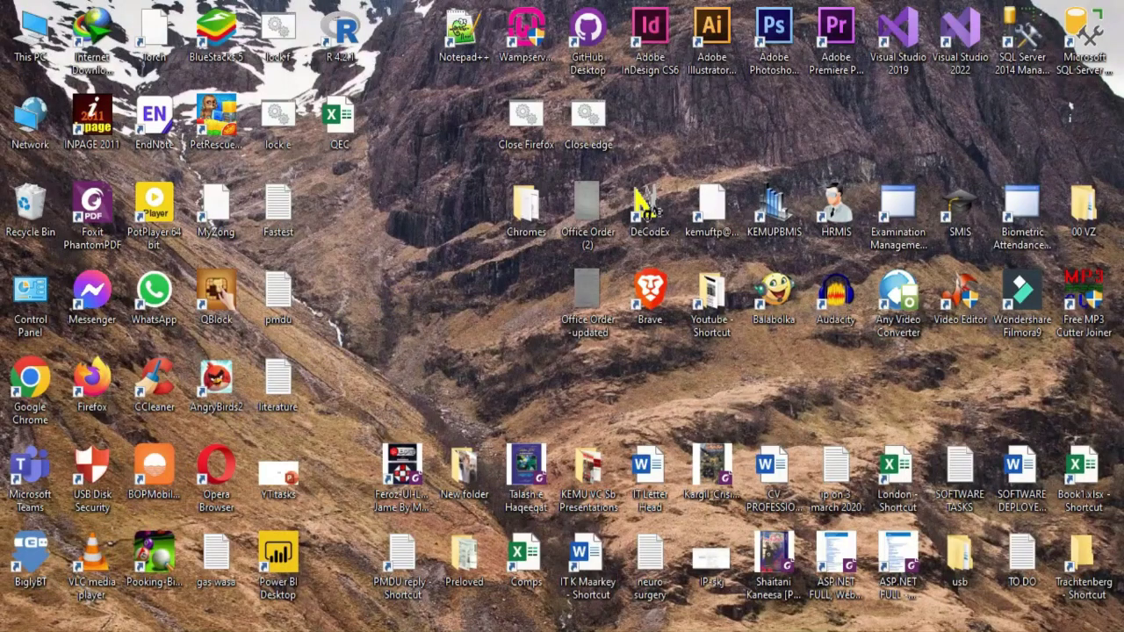
# Analyze General (D:) in Optimize Drives (0% fragmented) and confirm the schedule stays Weekly.
pyautogui.click(12, 623)
pyautogui.write('defra')
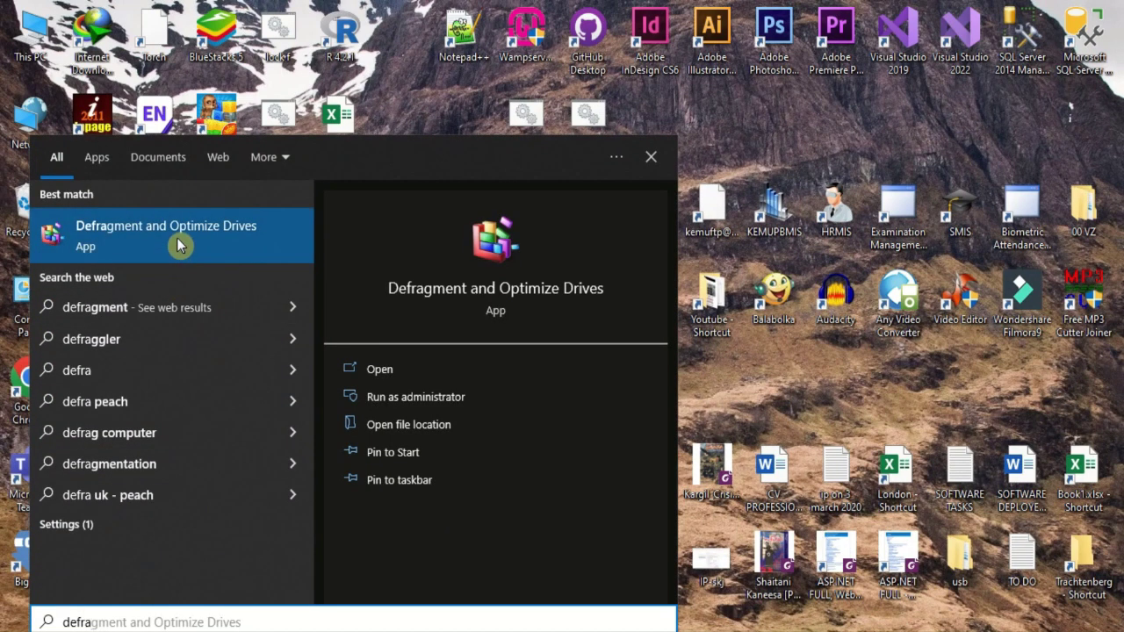
pyautogui.click(177, 250)
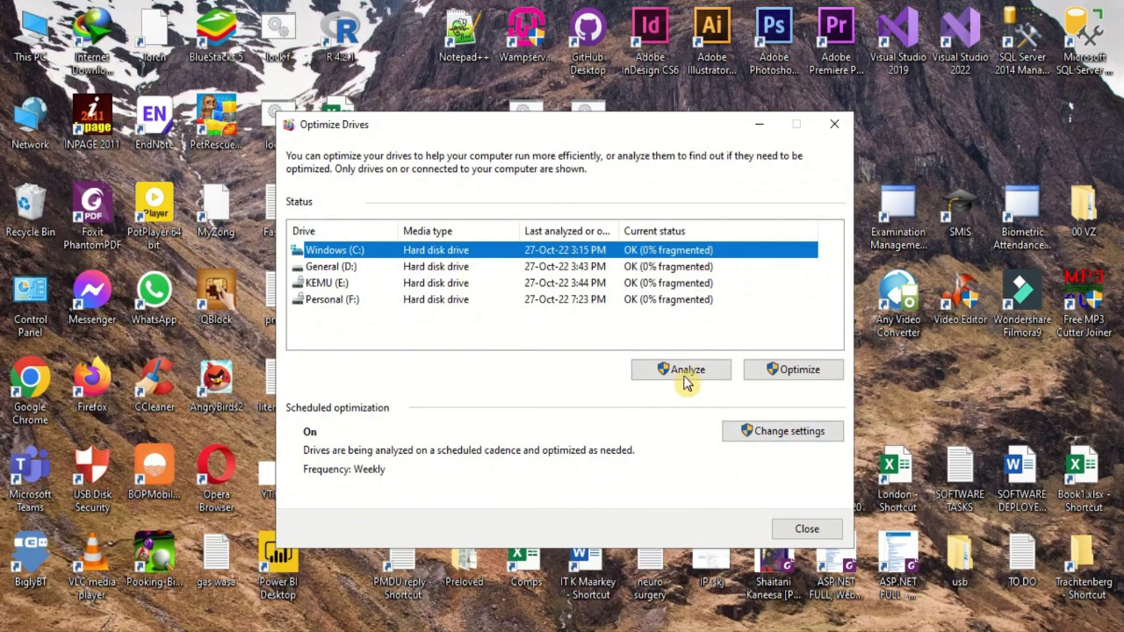
pyautogui.click(510, 268)
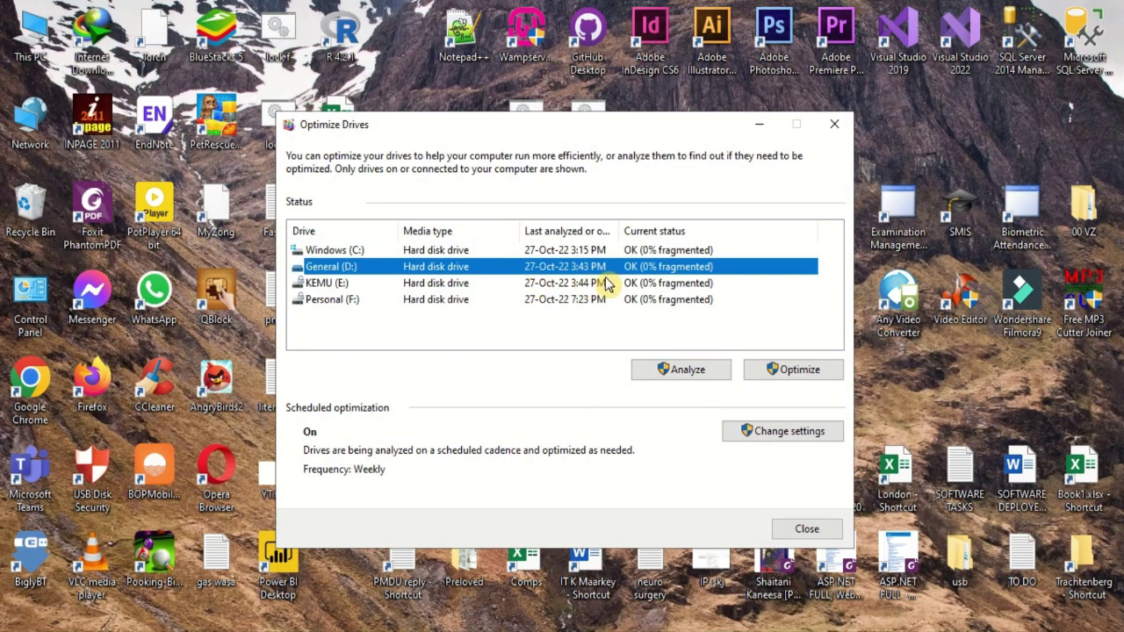
pyautogui.click(677, 372)
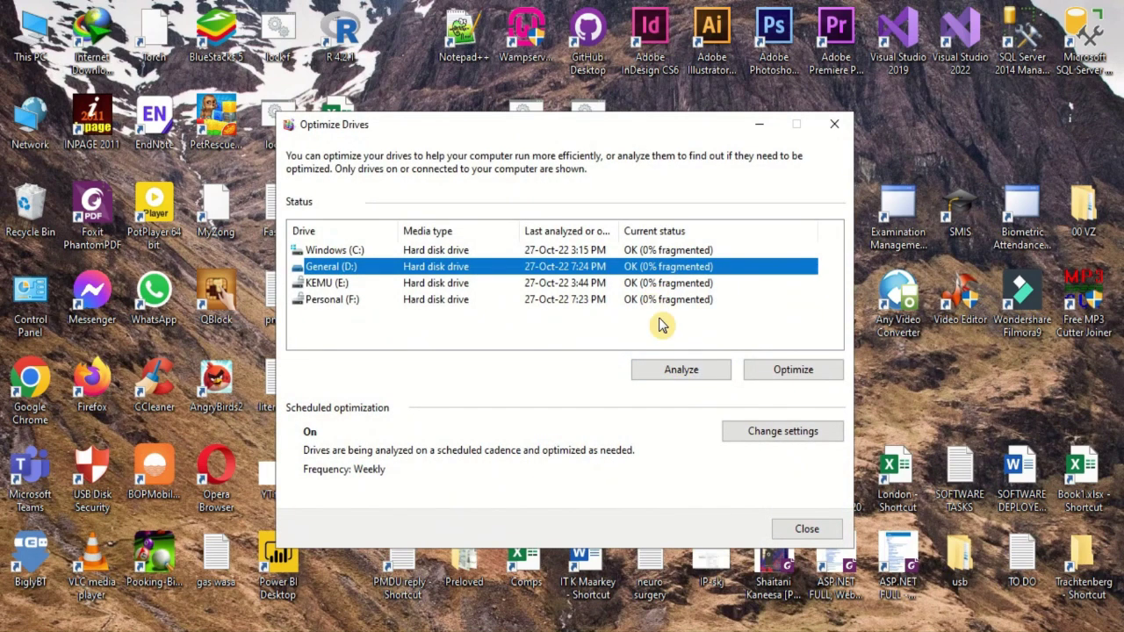
pyautogui.click(751, 439)
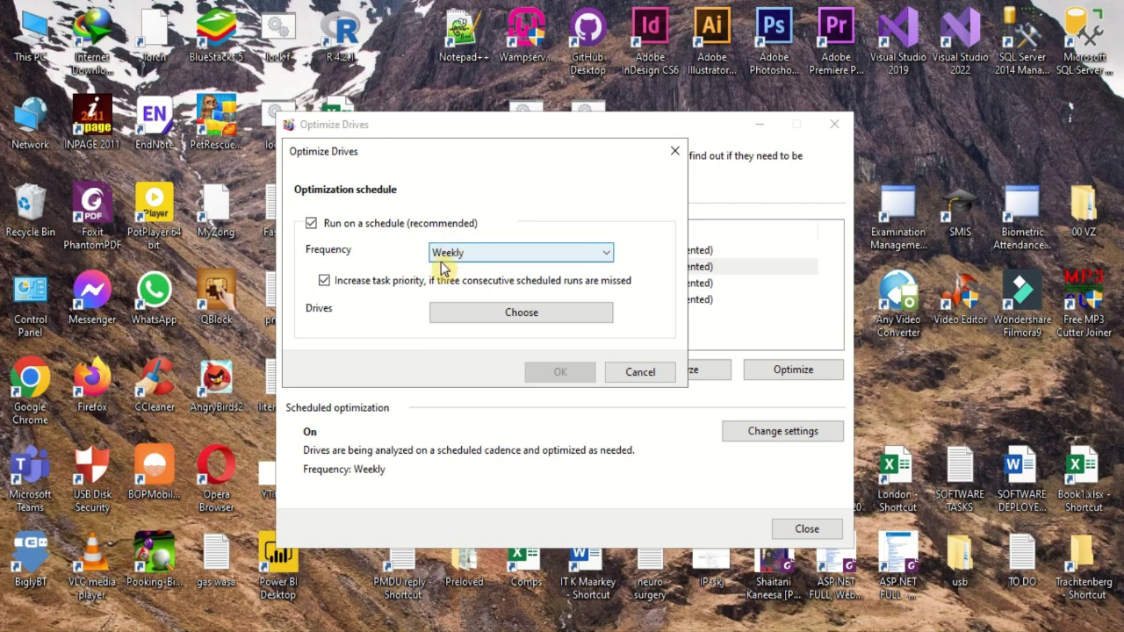
pyautogui.click(674, 151)
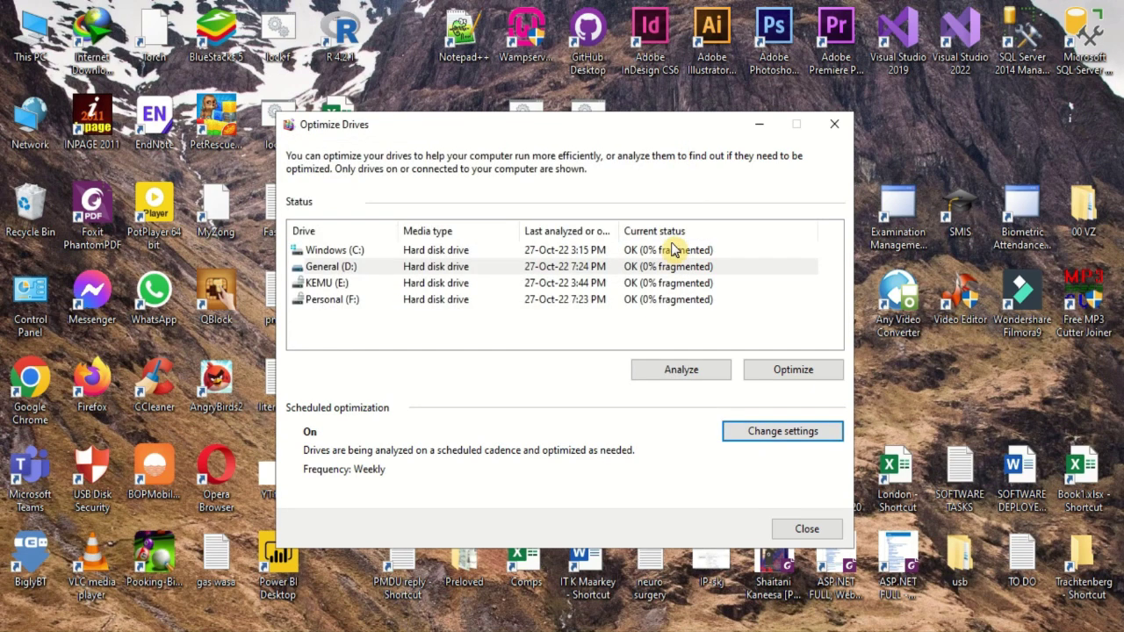